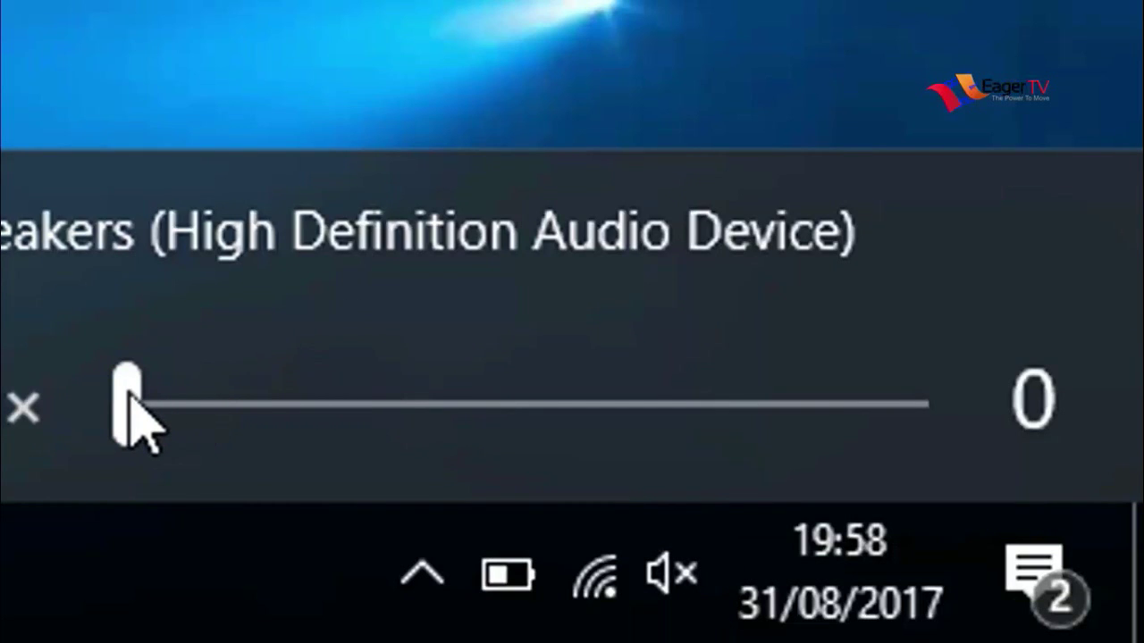
# Unmute the speakers, drag the volume to 100, and close the volume flyout
pyautogui.moveTo(126, 400); pyautogui.dragTo(930, 467)
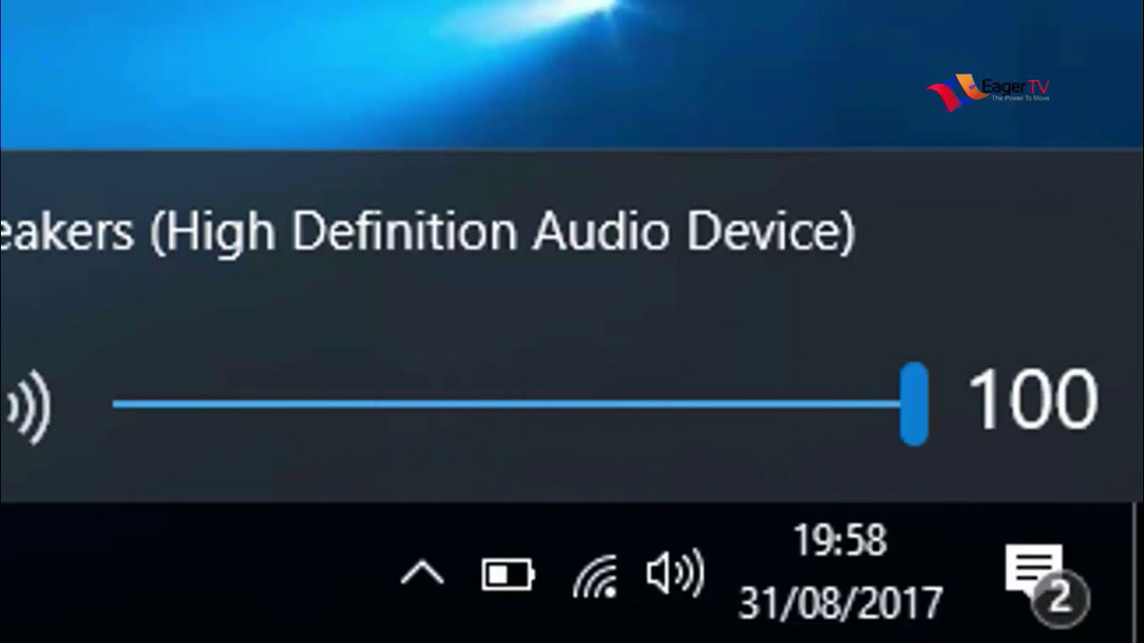
pyautogui.press('Escape')
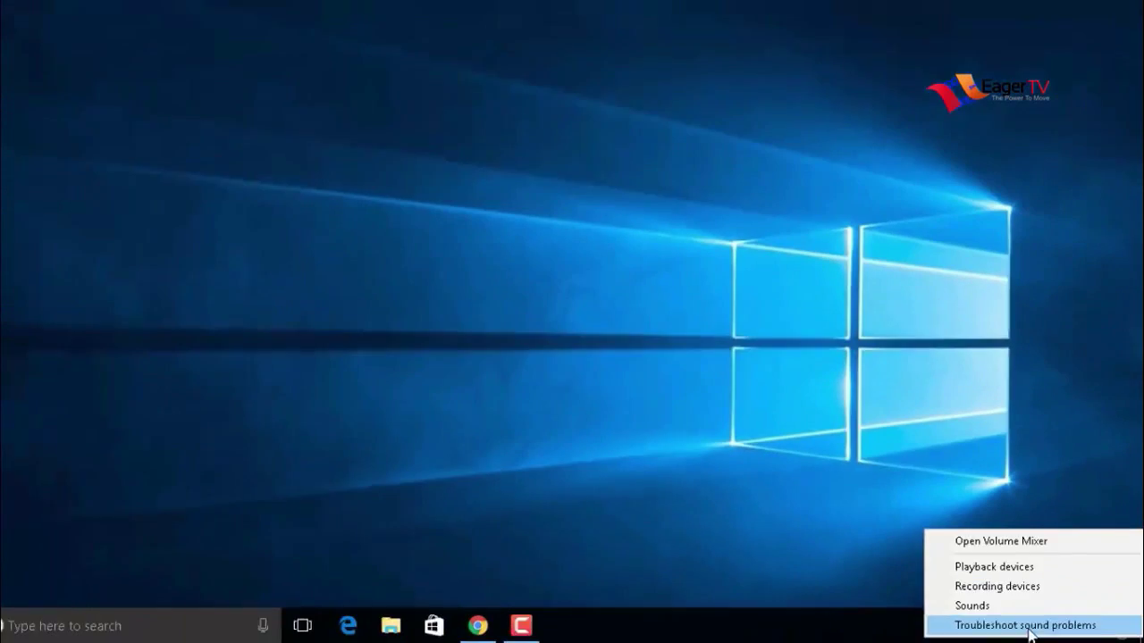
# Run the sound troubleshooter on Speakers and cancel at its turn-off-enhancements advice
pyautogui.click(832, 601)
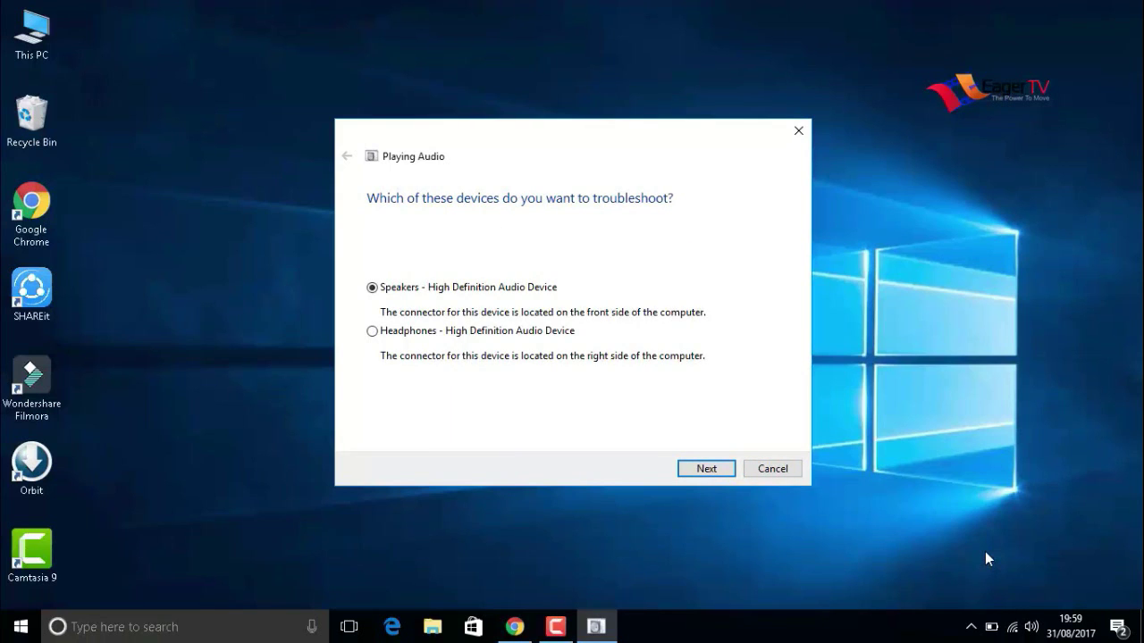
pyautogui.click(706, 476)
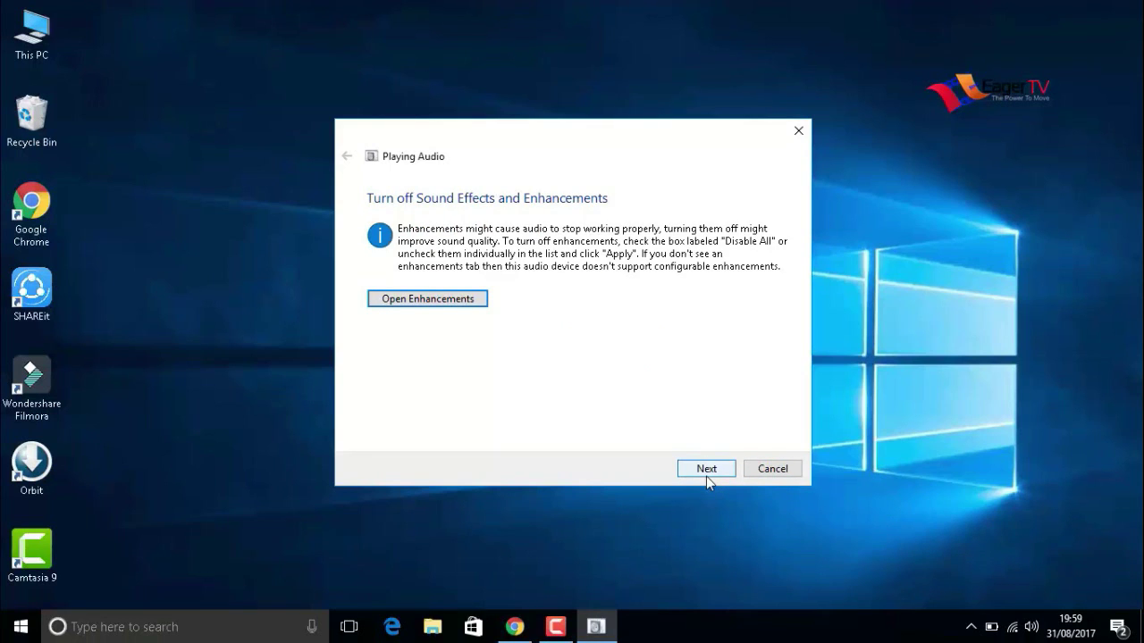
pyautogui.click(772, 469)
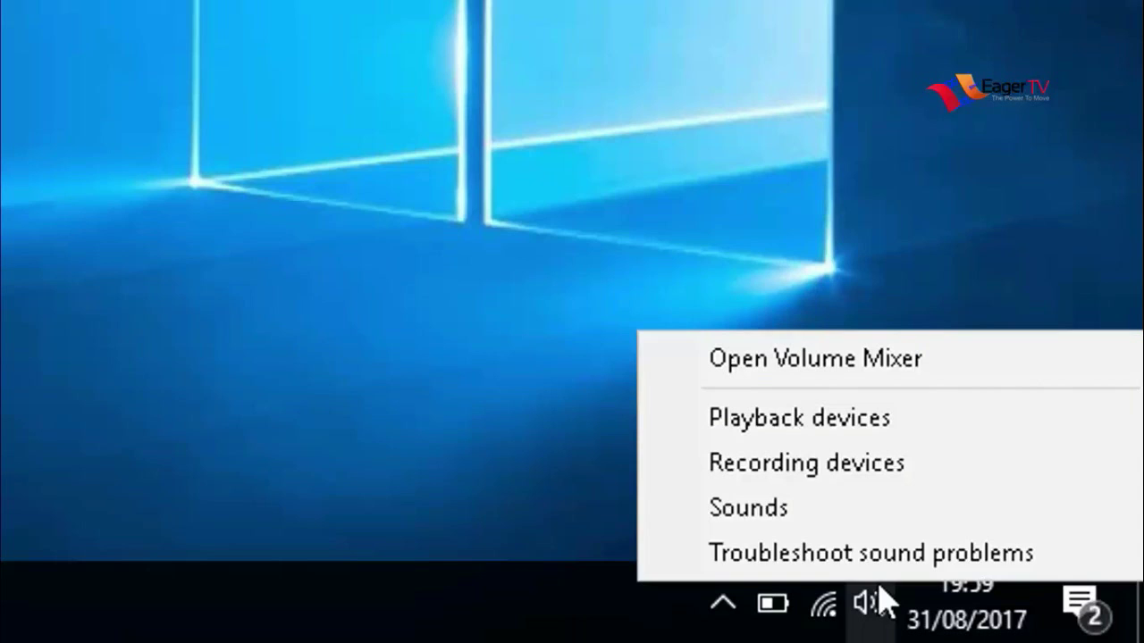
# Open the Playback devices list and select the Speakers entry
pyautogui.click(840, 427)
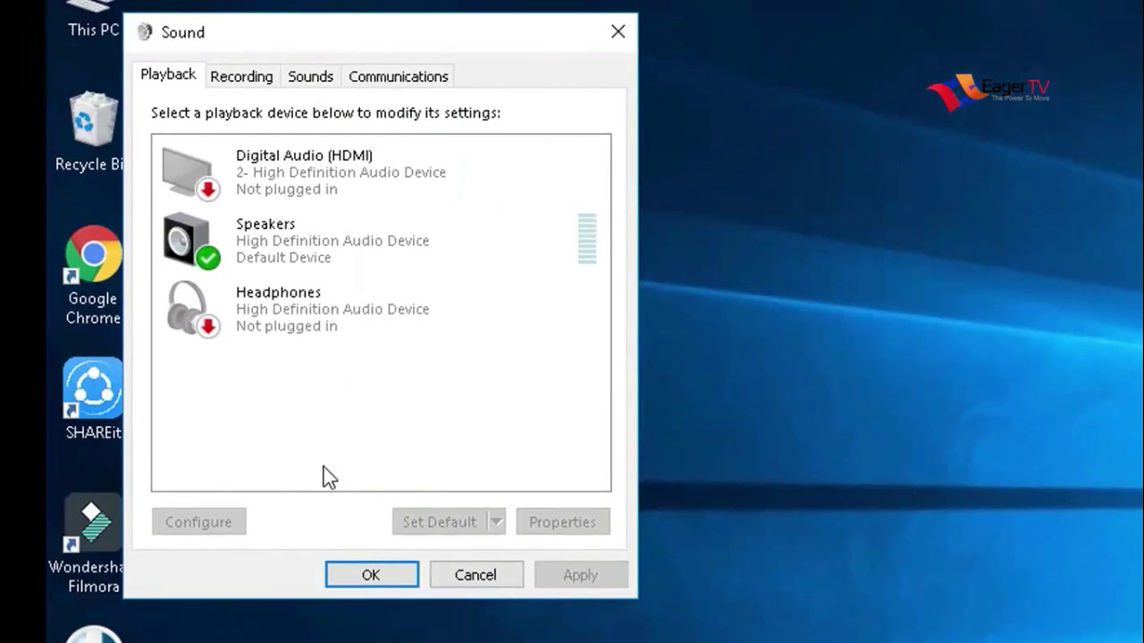
pyautogui.click(352, 266)
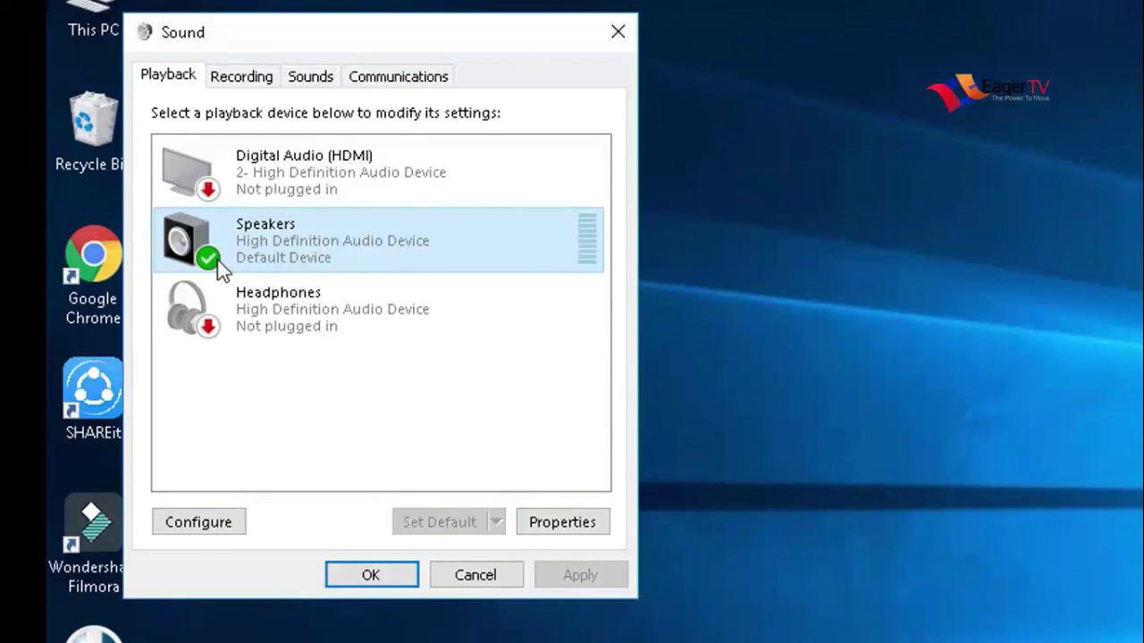
# In Speakers Properties' Advanced tab, test-play the 16 bit, 192000 Hz (Studio Quality) format
pyautogui.click(557, 525)
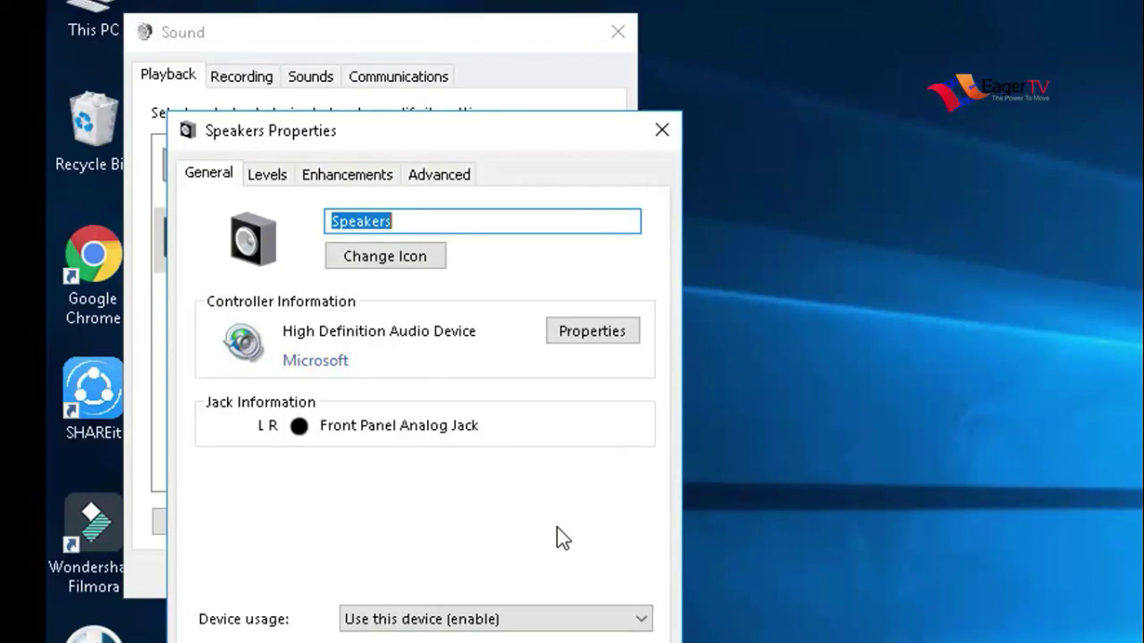
pyautogui.click(436, 173)
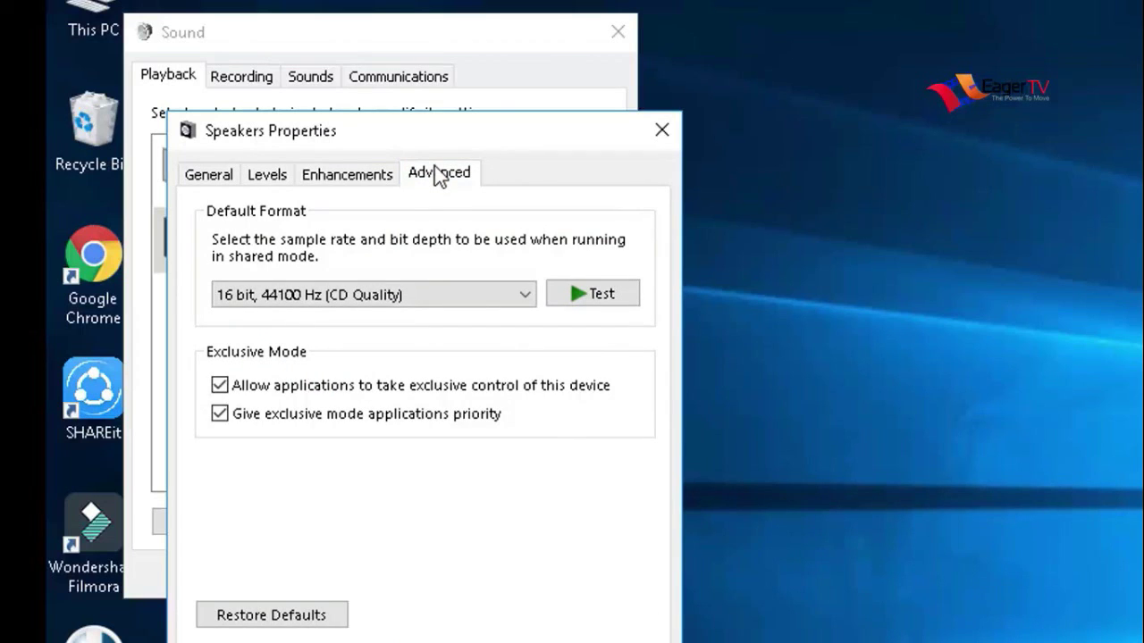
pyautogui.click(456, 303)
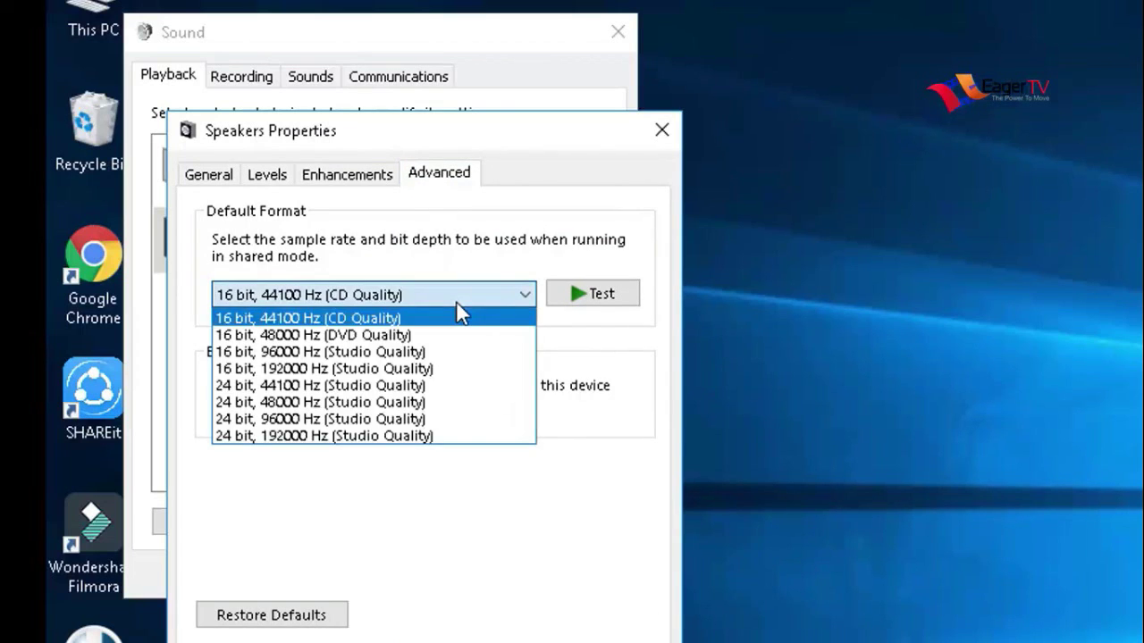
pyautogui.click(427, 369)
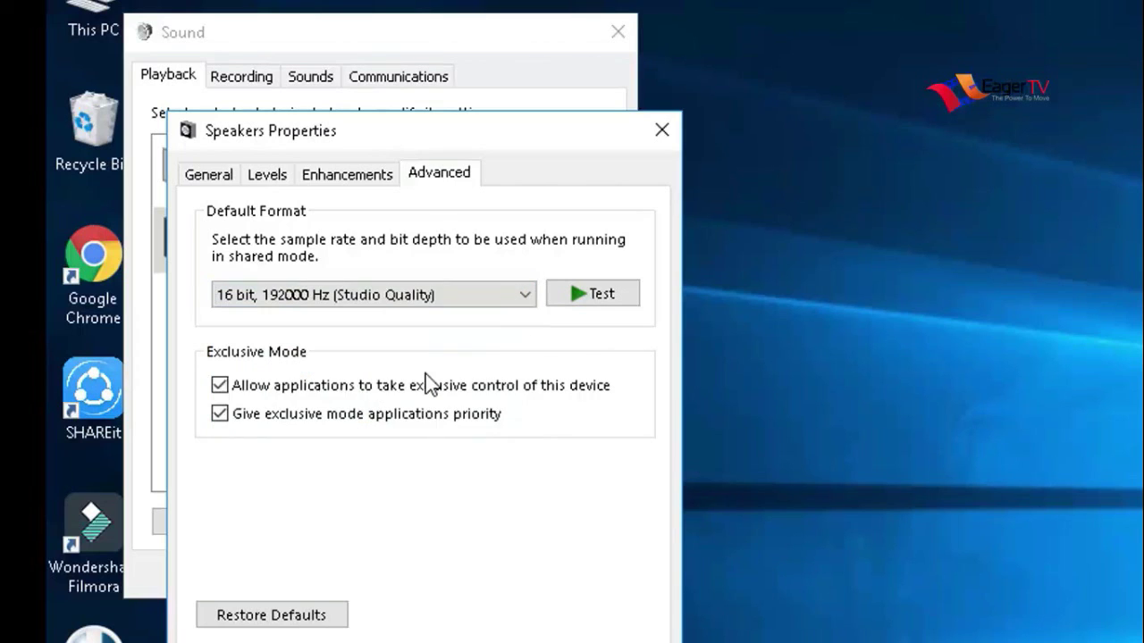
pyautogui.click(590, 297)
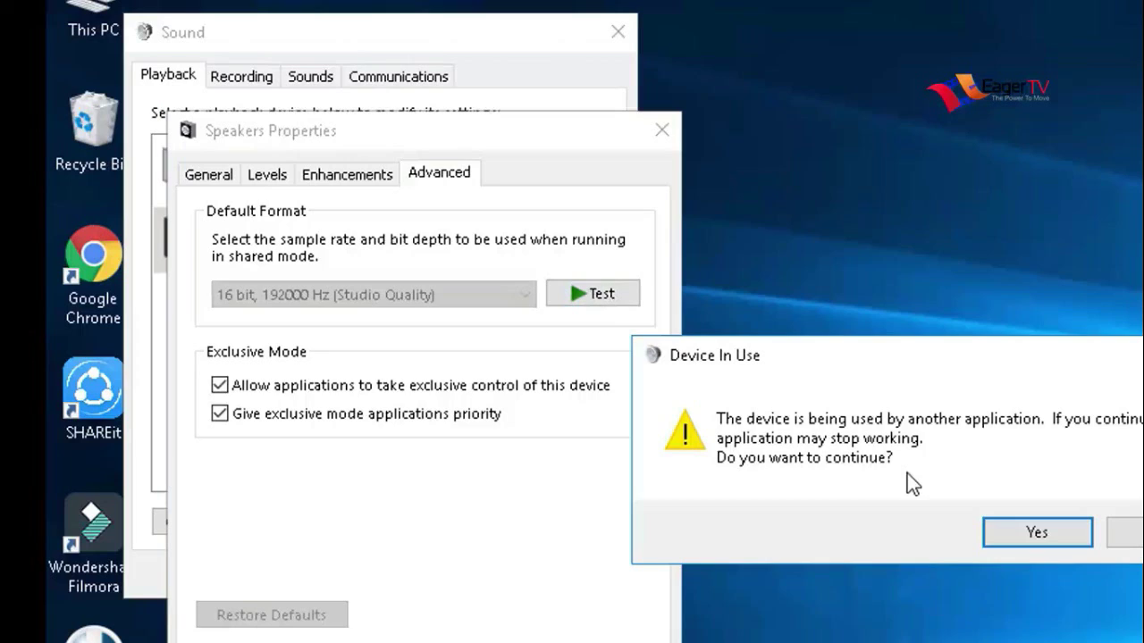
pyautogui.click(992, 532)
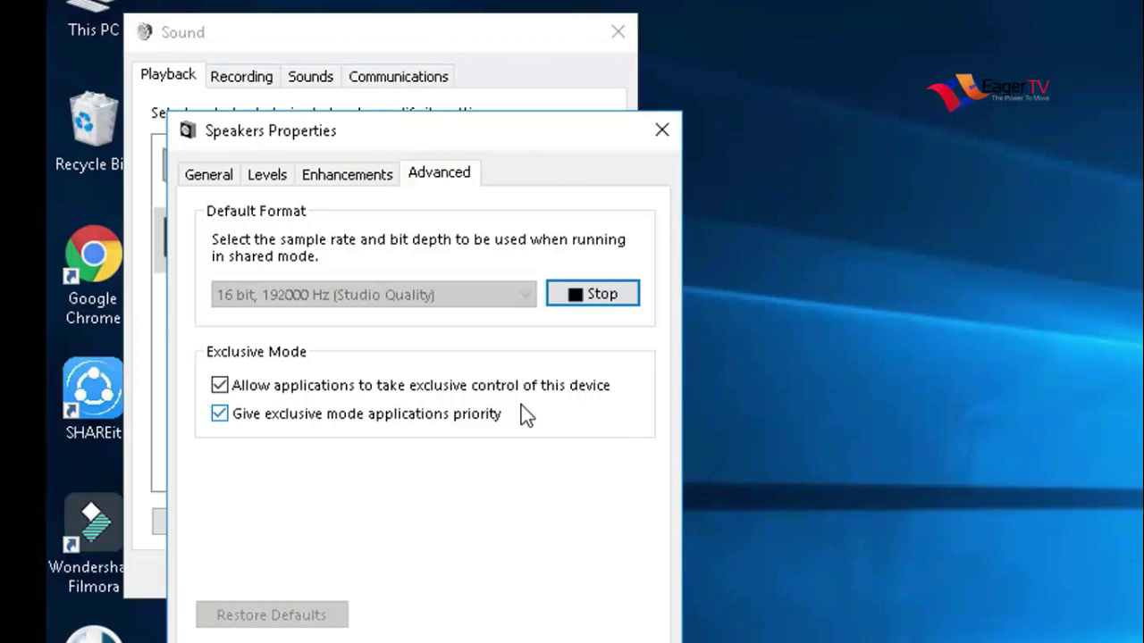
# Try 24 bit 48000 Hz and 16 bit 48000 Hz, then test and keep 16 bit 96000 Hz
pyautogui.click(513, 295)
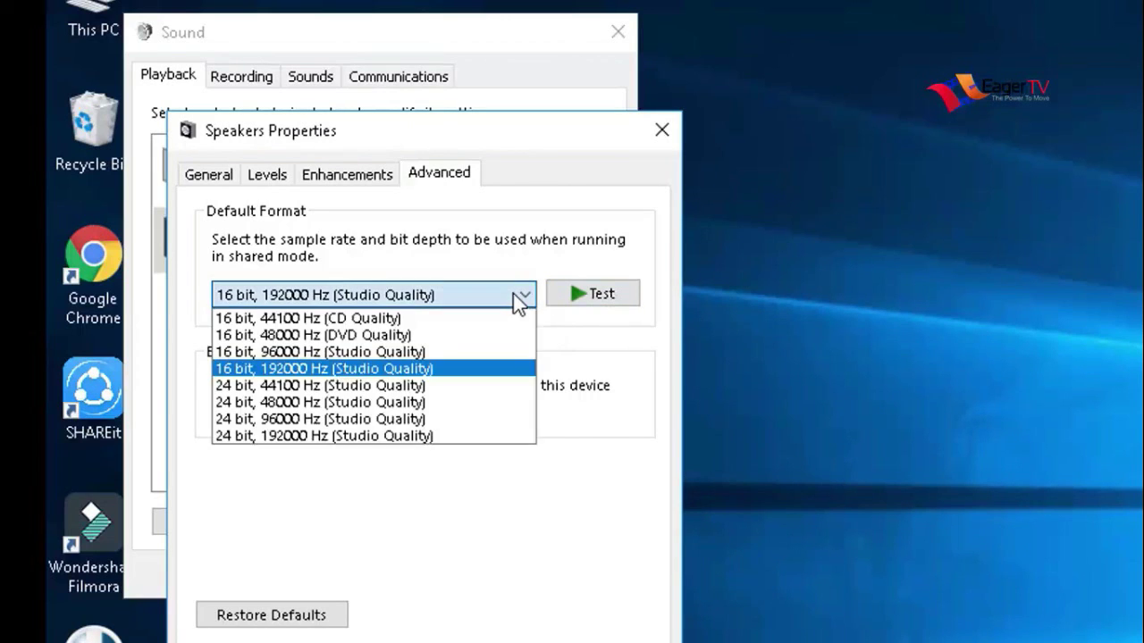
pyautogui.click(505, 407)
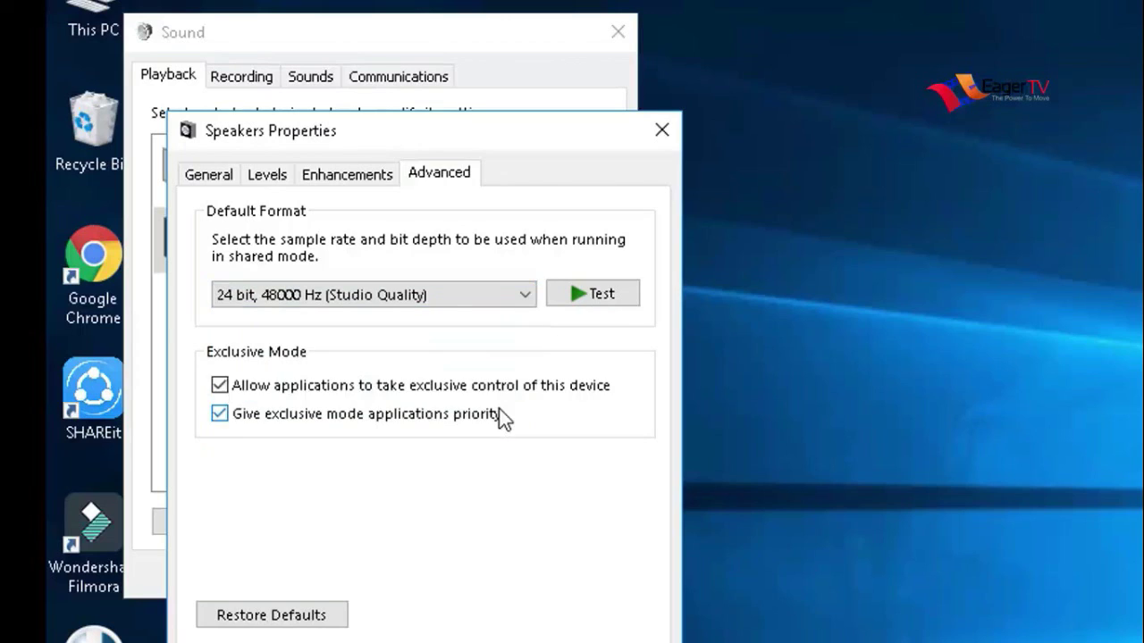
pyautogui.click(618, 299)
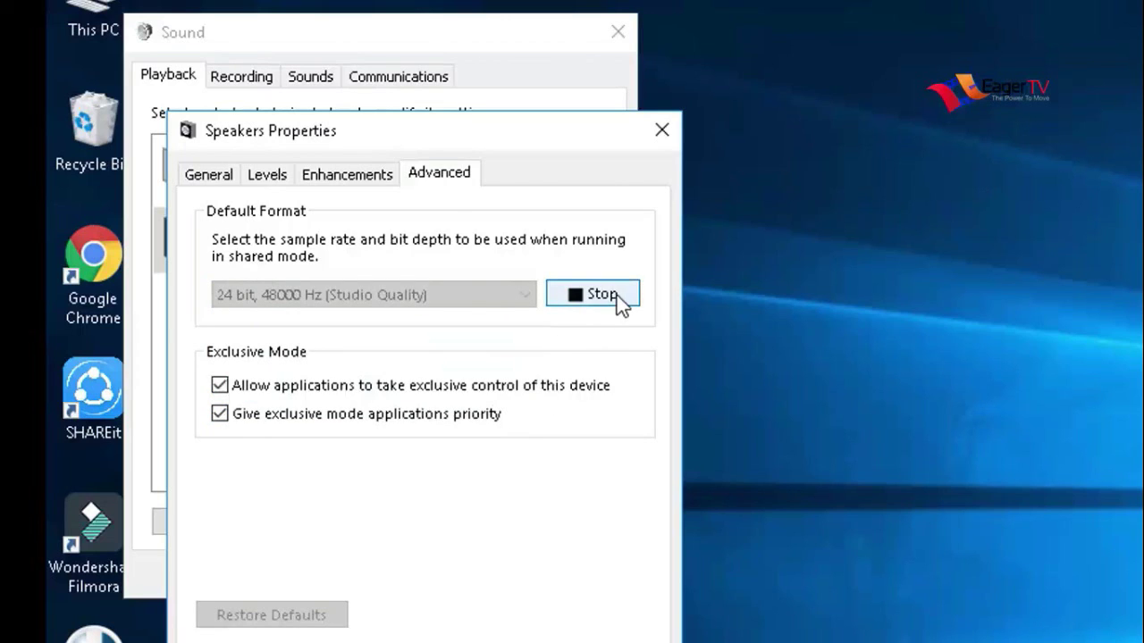
pyautogui.click(460, 289)
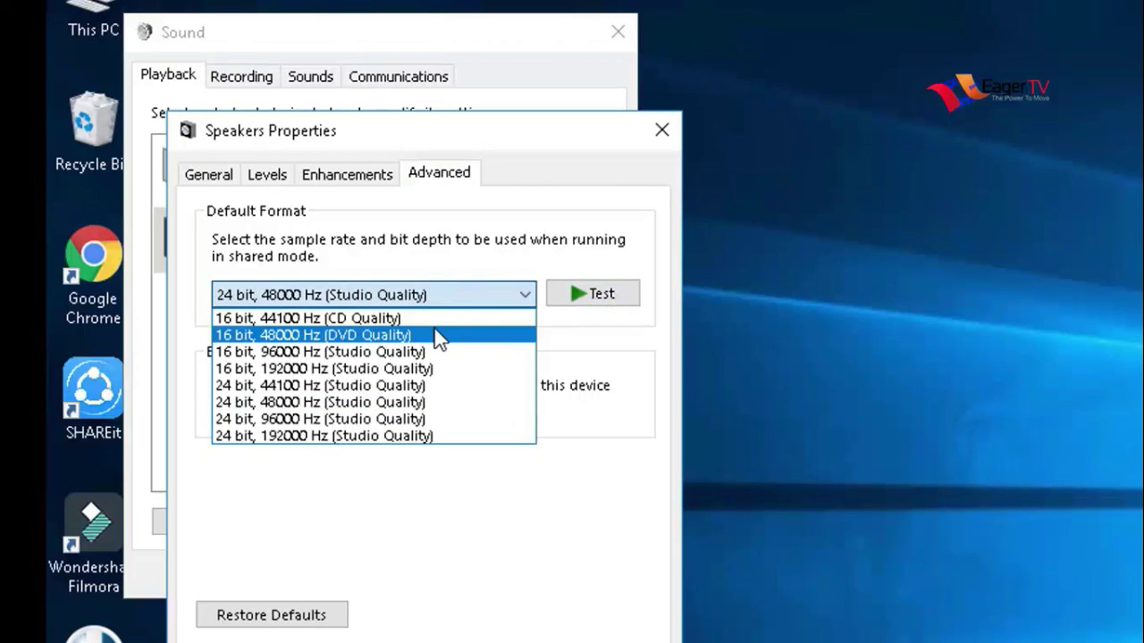
pyautogui.click(438, 336)
pyautogui.click(483, 295)
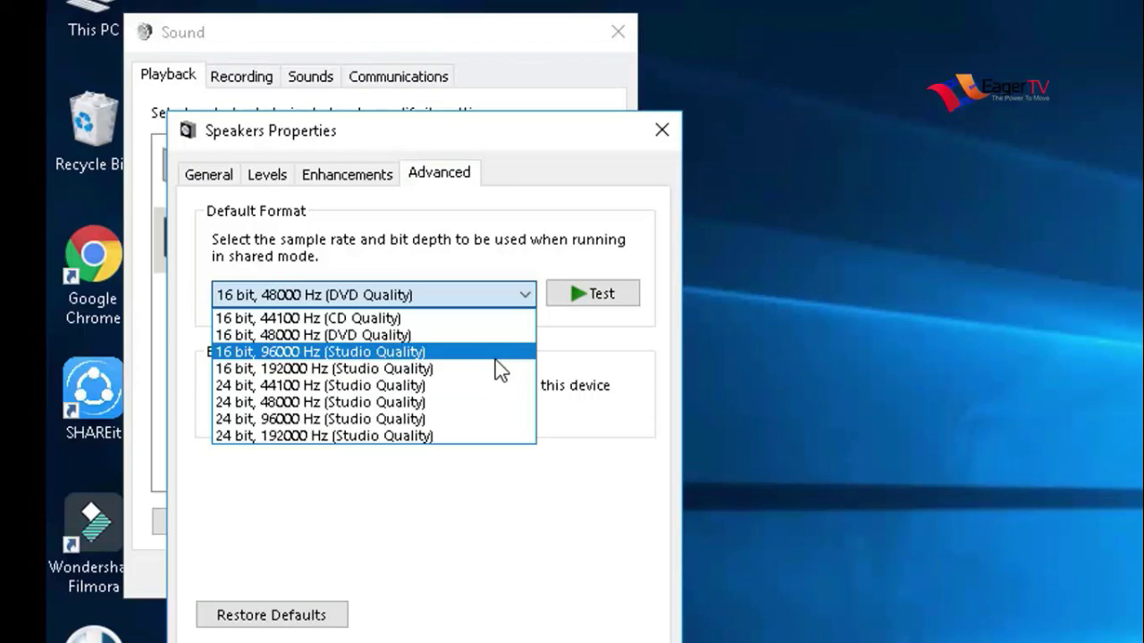
pyautogui.click(496, 356)
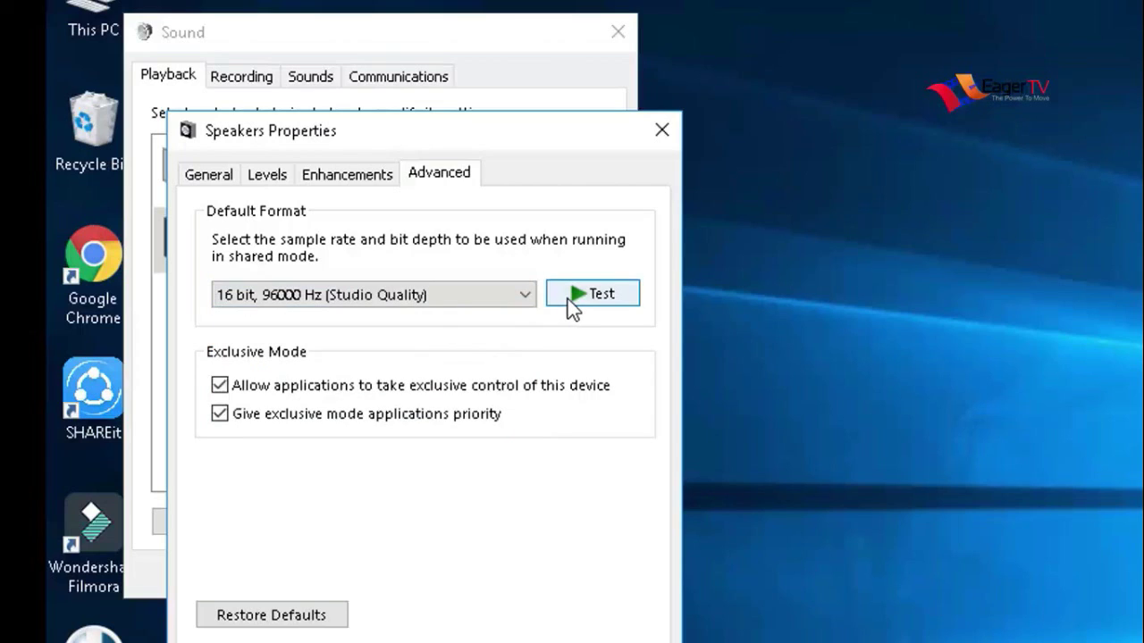
pyautogui.click(569, 296)
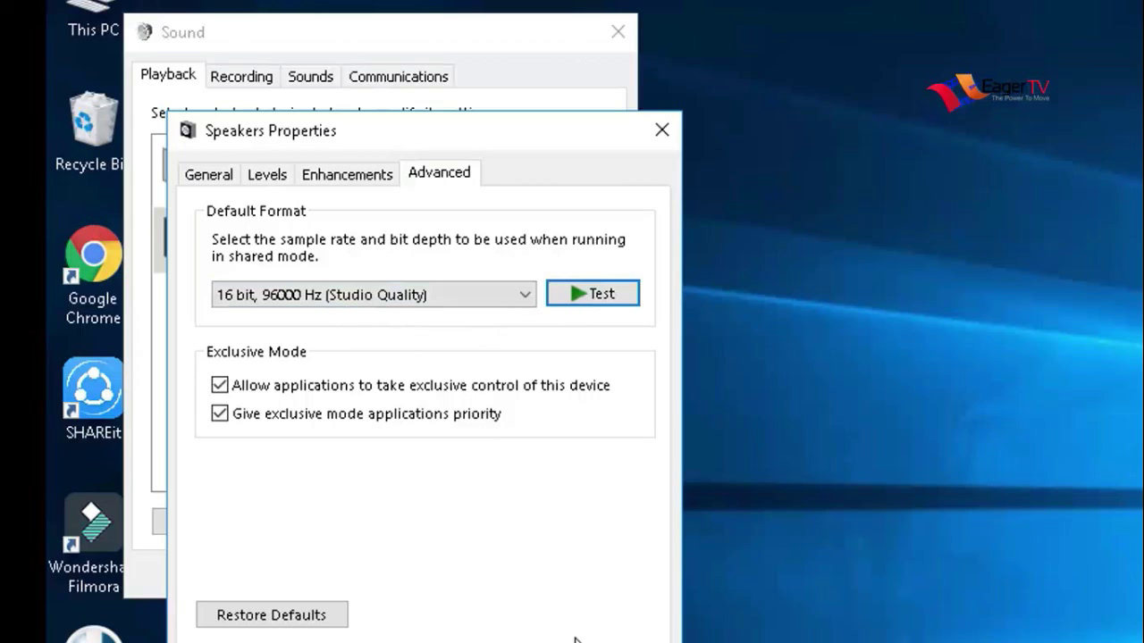
# Reopen Speakers Properties on the Enhancements tab and preview the sound with all enhancements off
pyautogui.press('Escape')
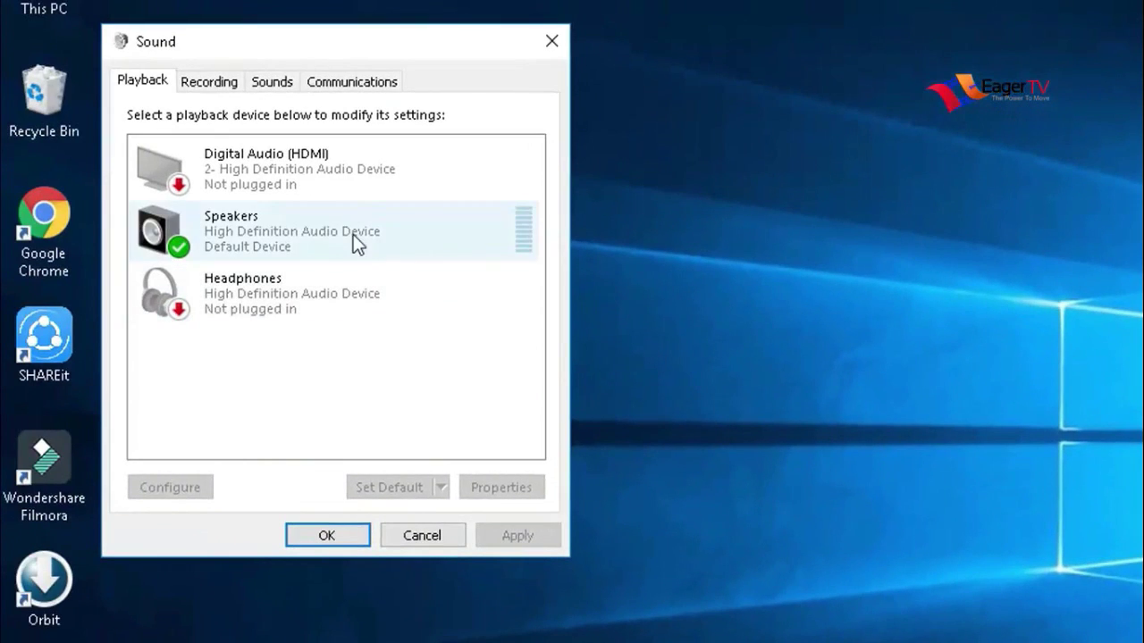
pyautogui.click(353, 235)
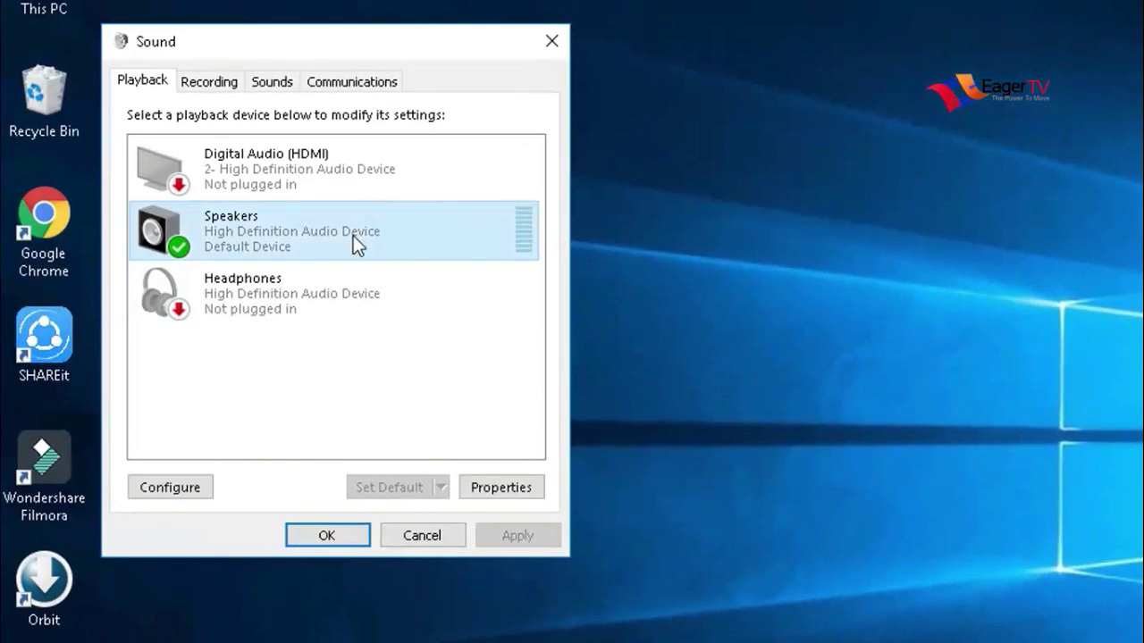
pyautogui.click(500, 492)
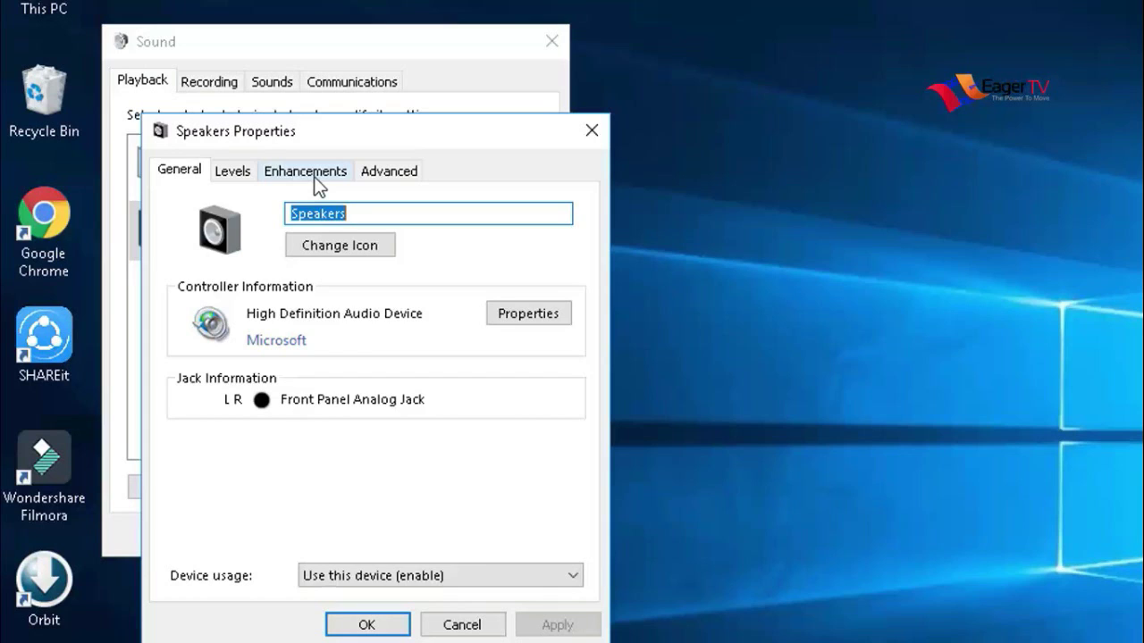
pyautogui.click(315, 171)
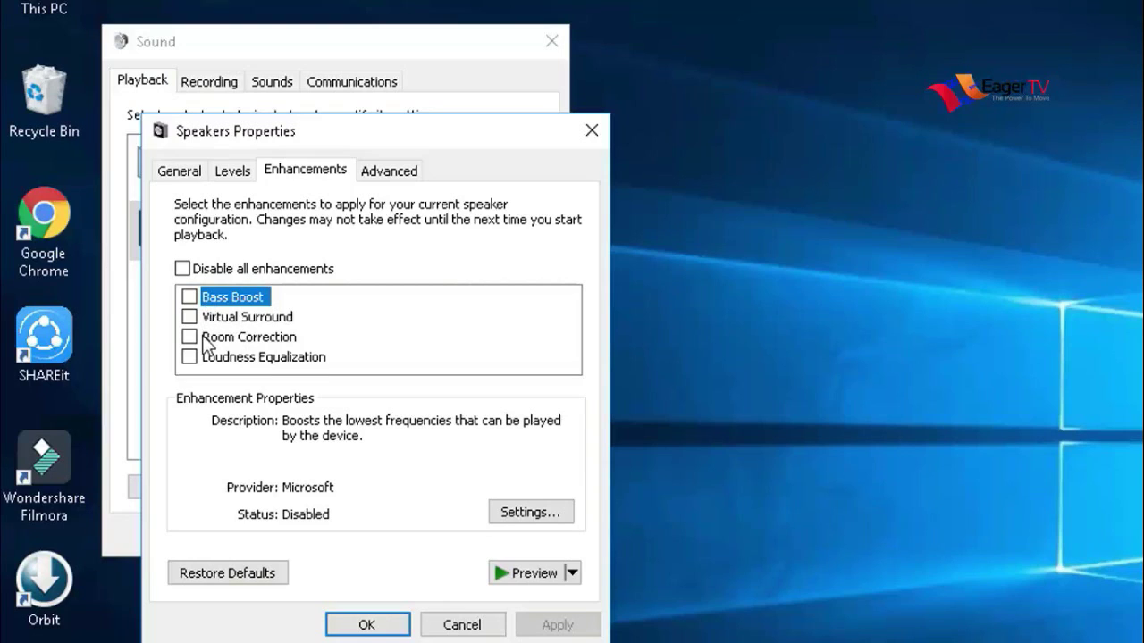
pyautogui.click(520, 577)
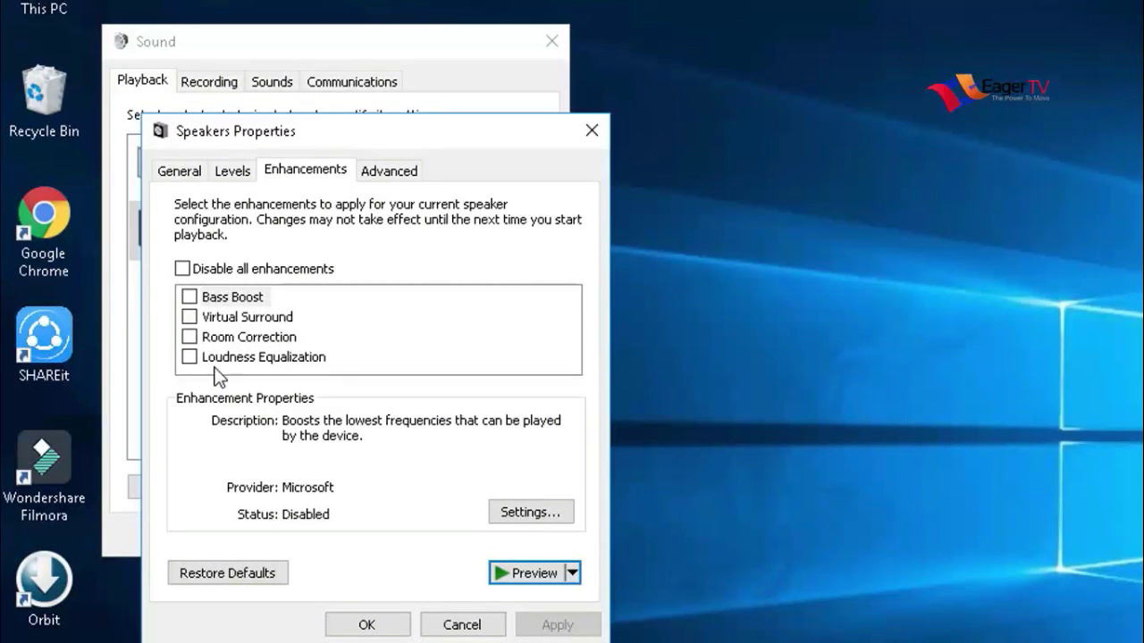
# Close the sound dialogs with OK and launch Device Manager by searching 'device manager'
pyautogui.click(367, 624)
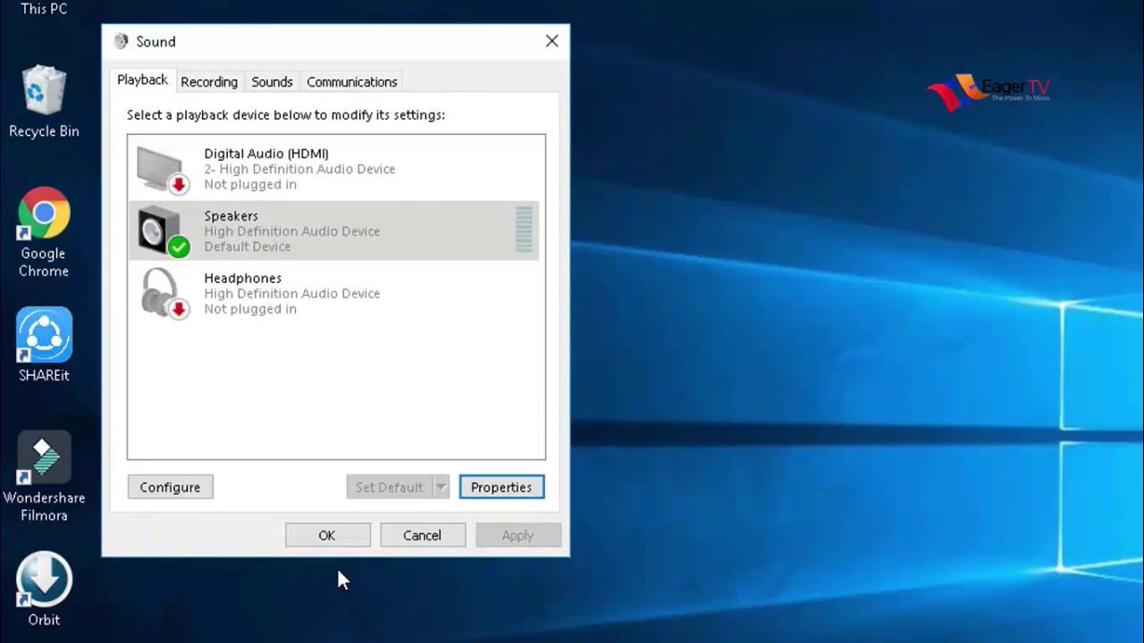
pyautogui.click(329, 540)
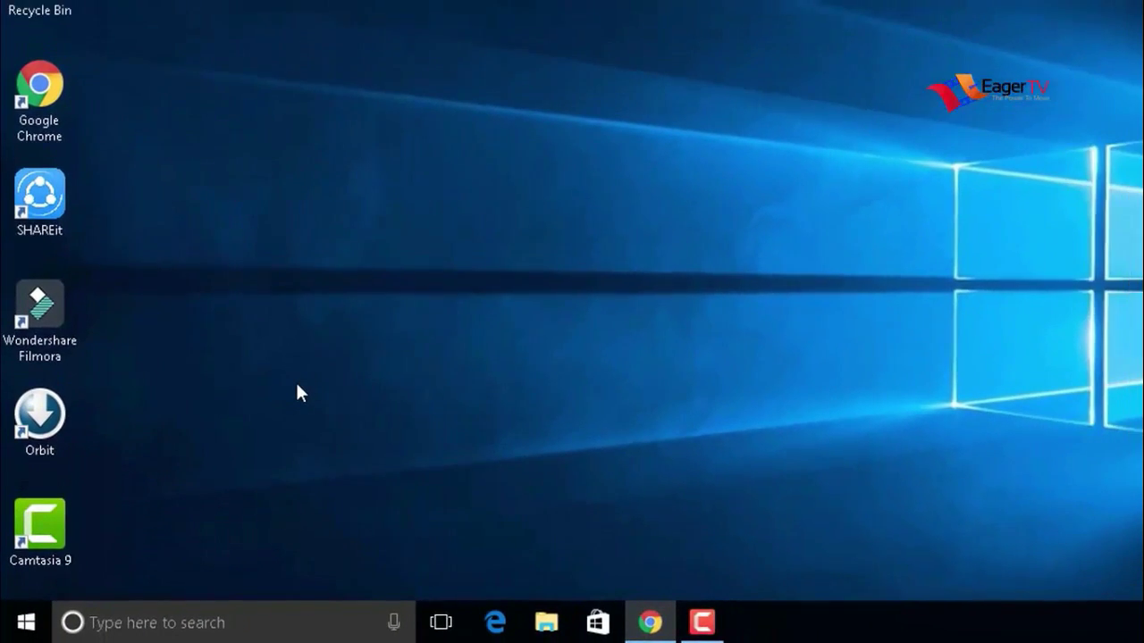
pyautogui.click(198, 624)
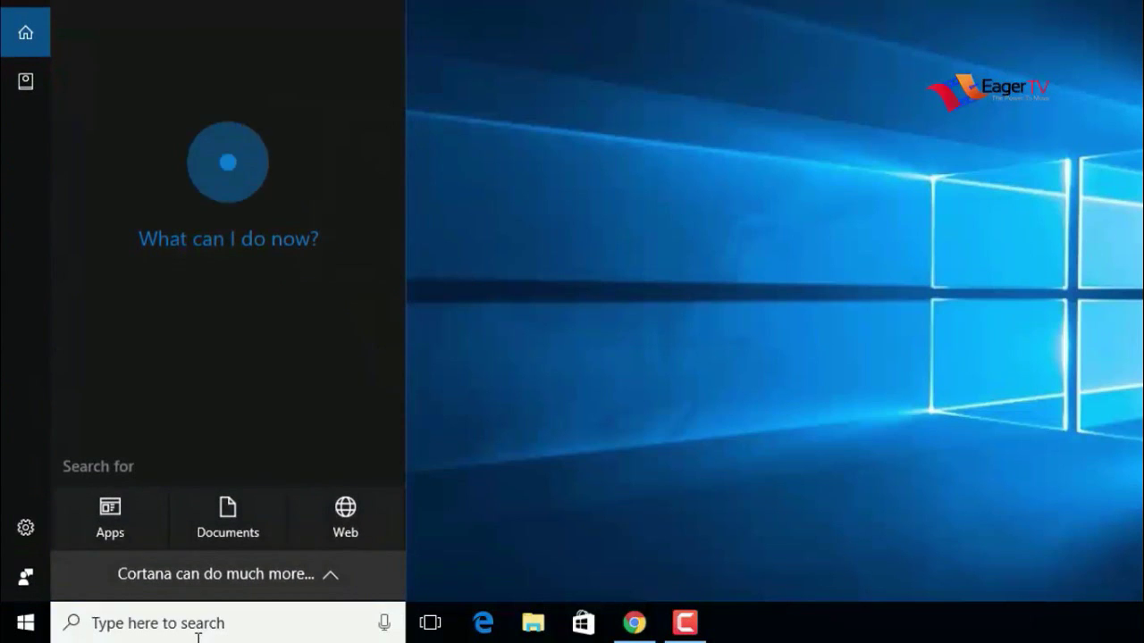
pyautogui.write('d')
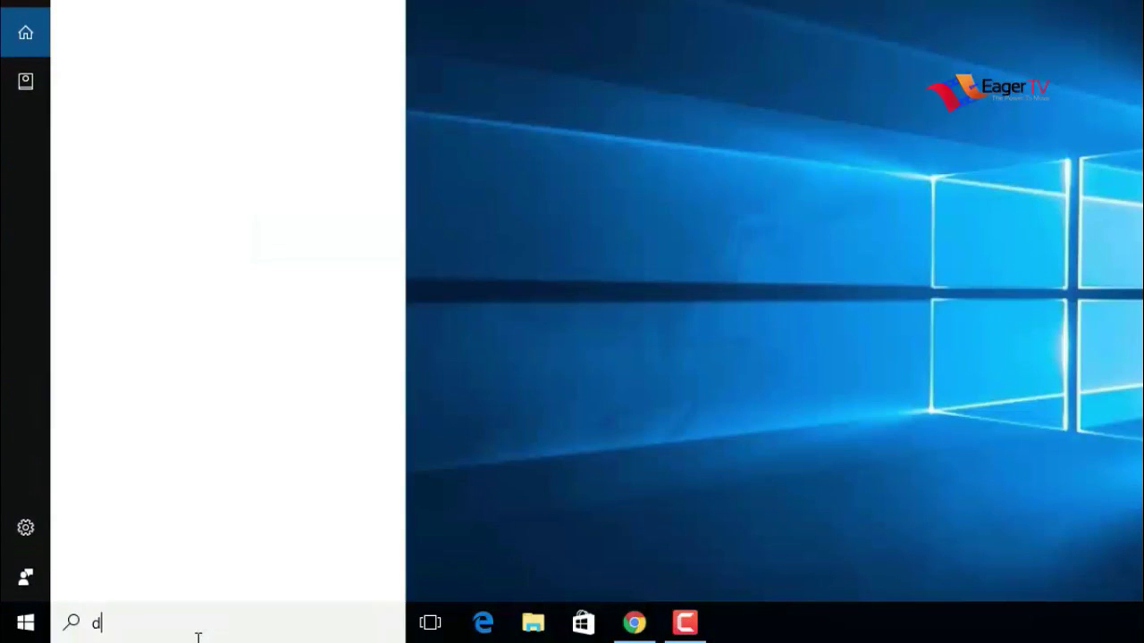
pyautogui.write('evice ')
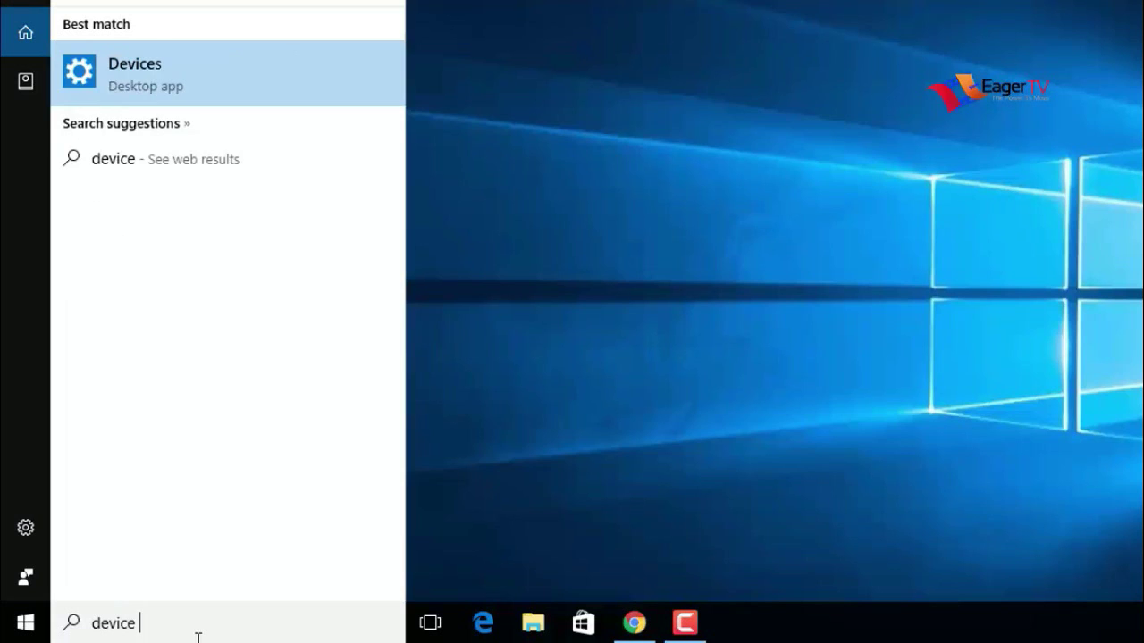
pyautogui.write('mana')
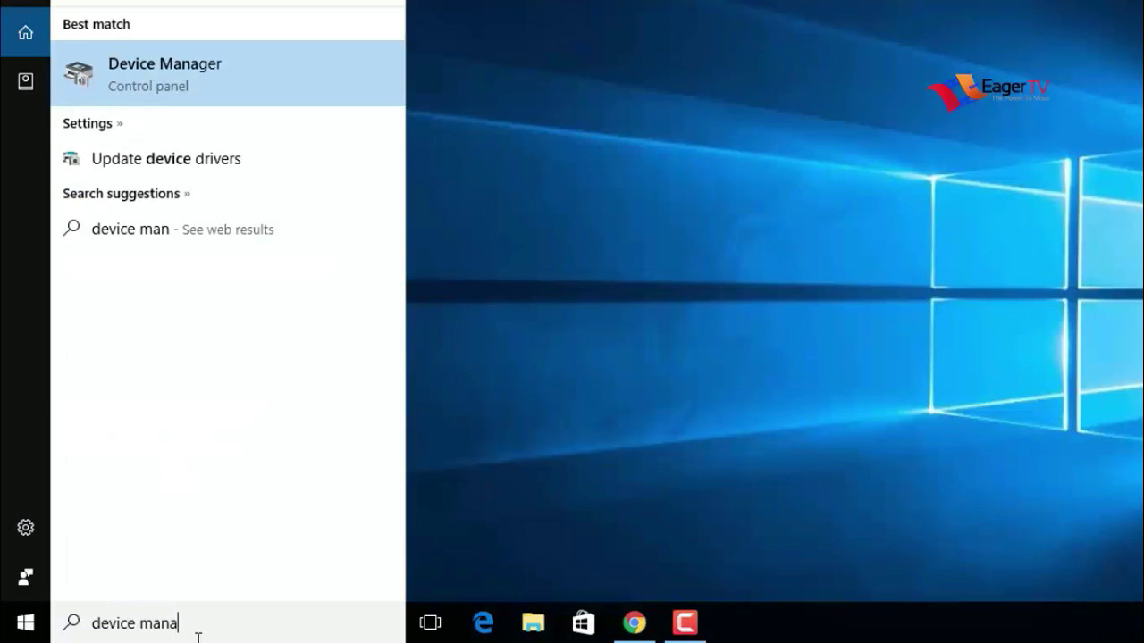
pyautogui.write('ger')
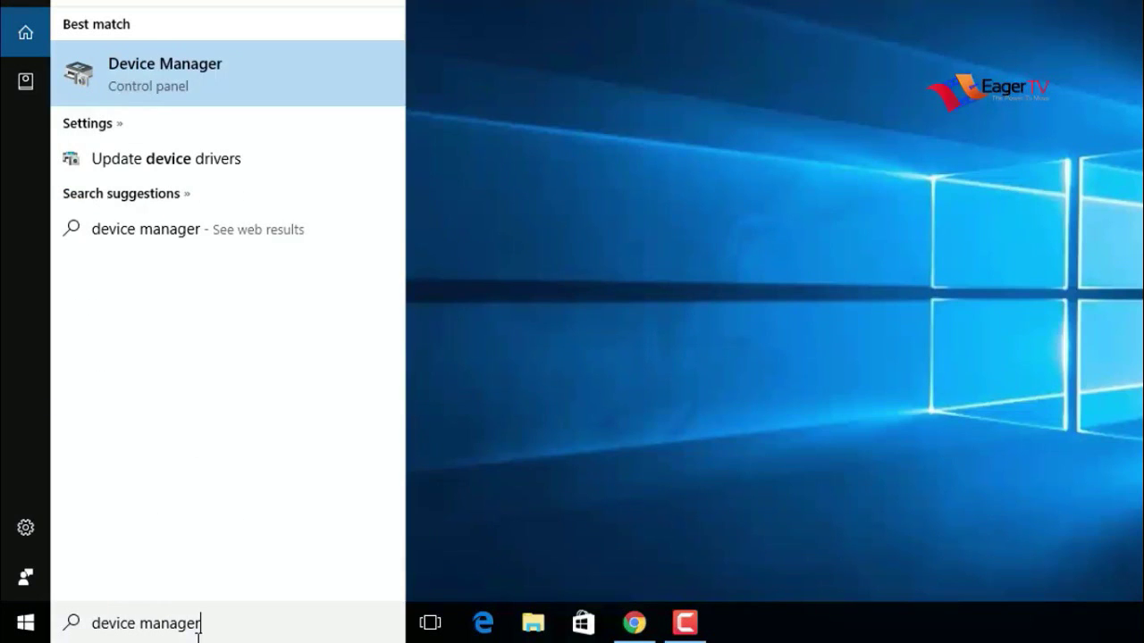
pyautogui.click(145, 84)
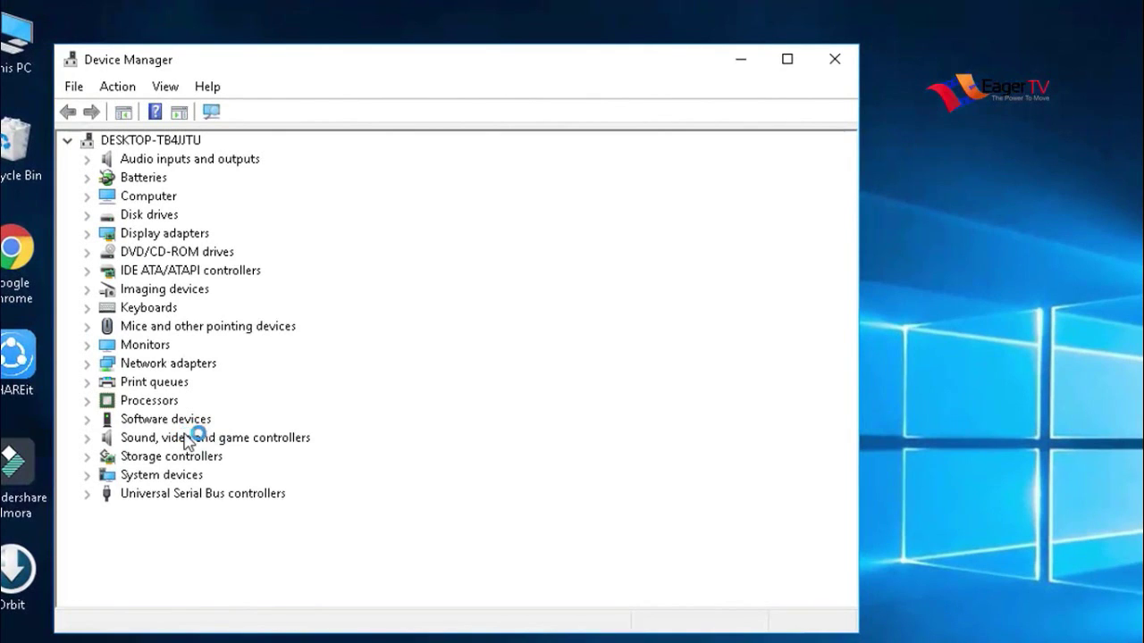
# Expand Sound, video and game controllers and start uninstalling the first High Definition Audio Device
pyautogui.doubleClick(184, 440)
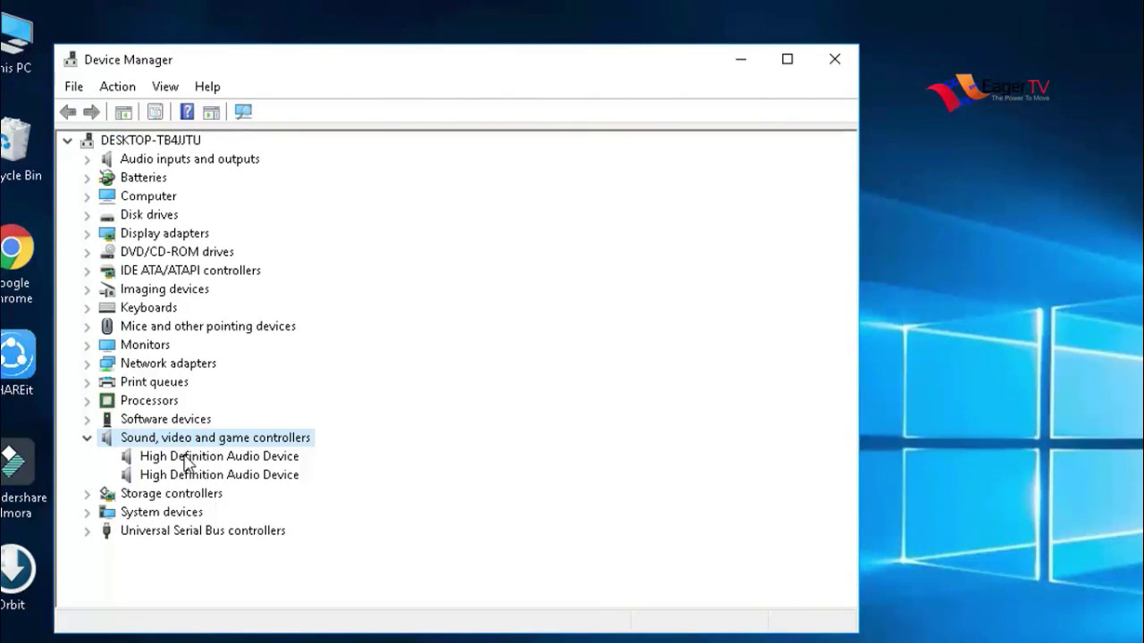
pyautogui.click(185, 458)
pyautogui.rightClick(186, 460)
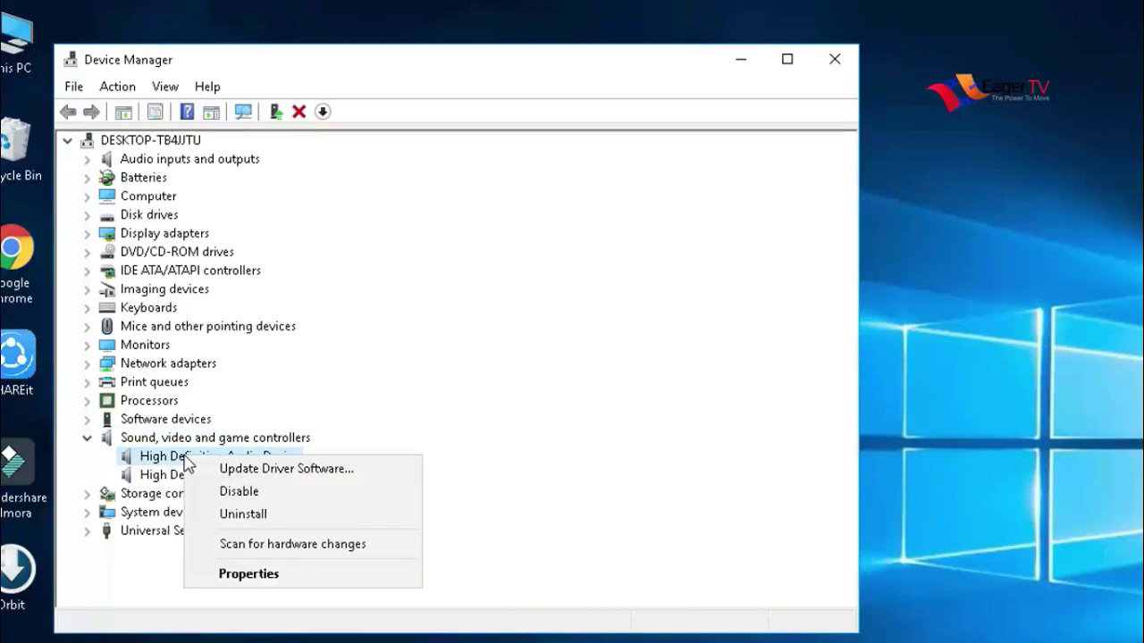
pyautogui.click(235, 521)
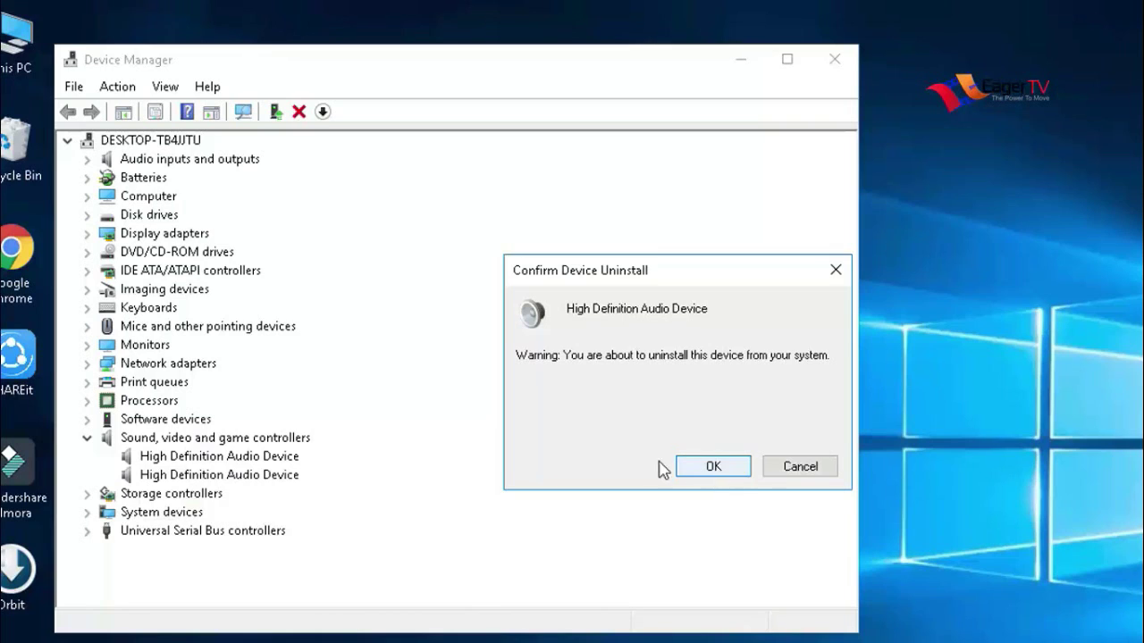
pyautogui.click(836, 270)
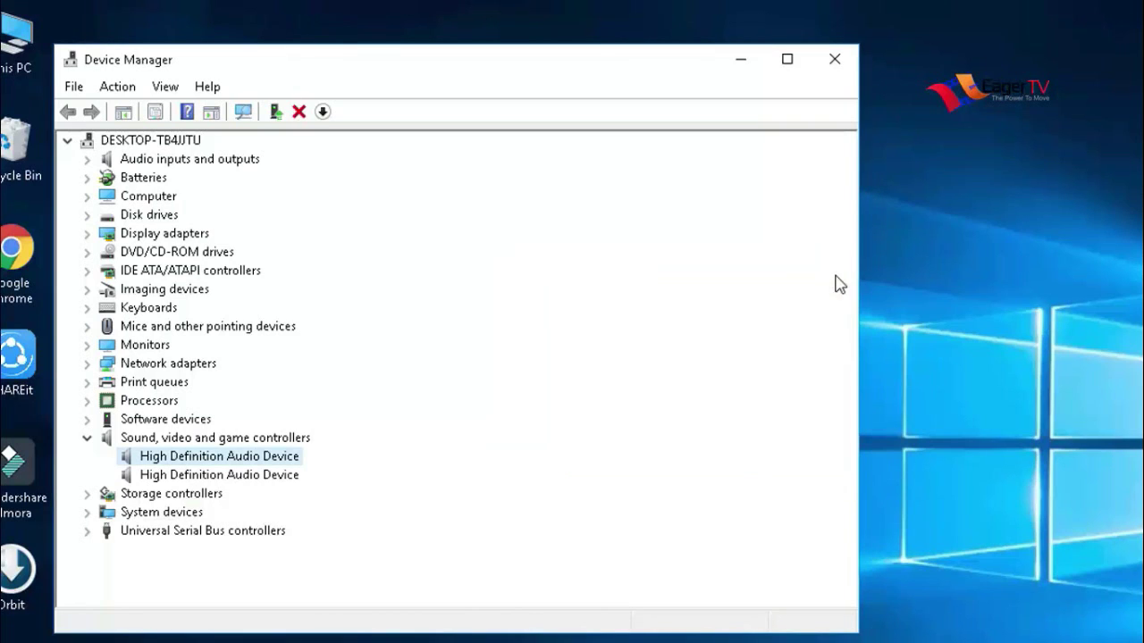
# Uninstall the second High Definition Audio Device, then right-click Audio inputs and outputs
pyautogui.click(279, 480)
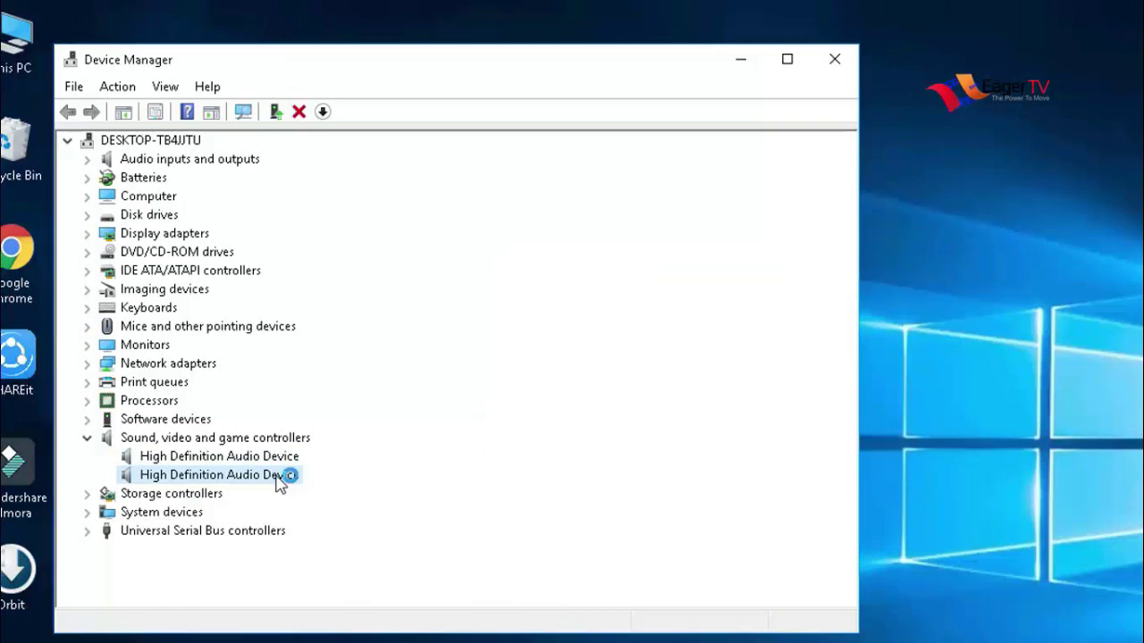
pyautogui.rightClick(280, 480)
pyautogui.click(339, 536)
pyautogui.click(691, 471)
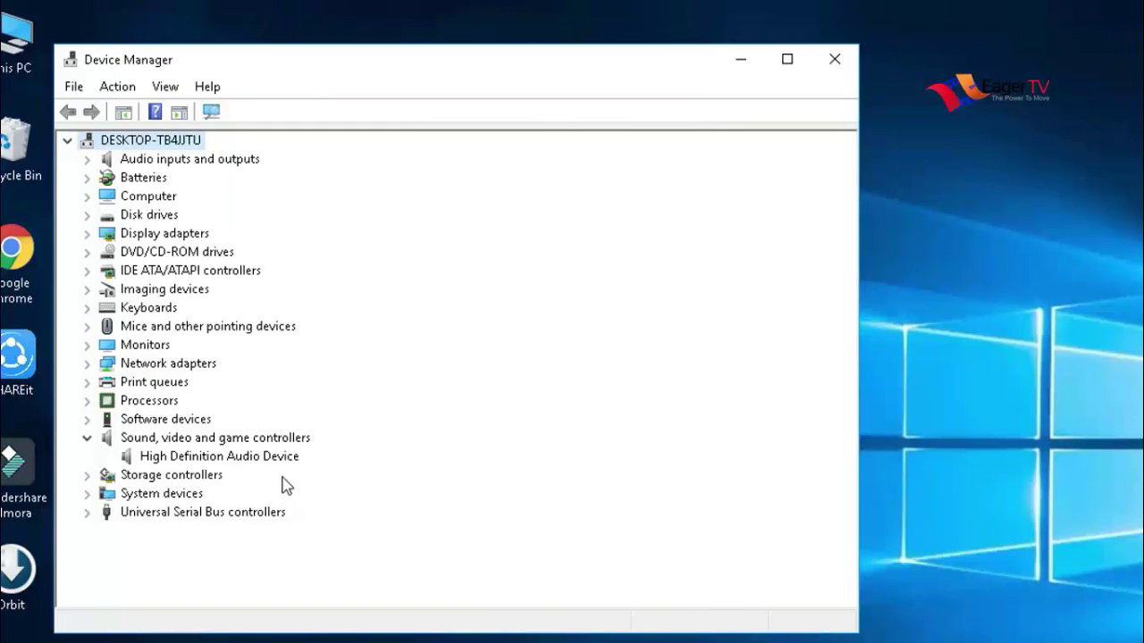
pyautogui.click(120, 158)
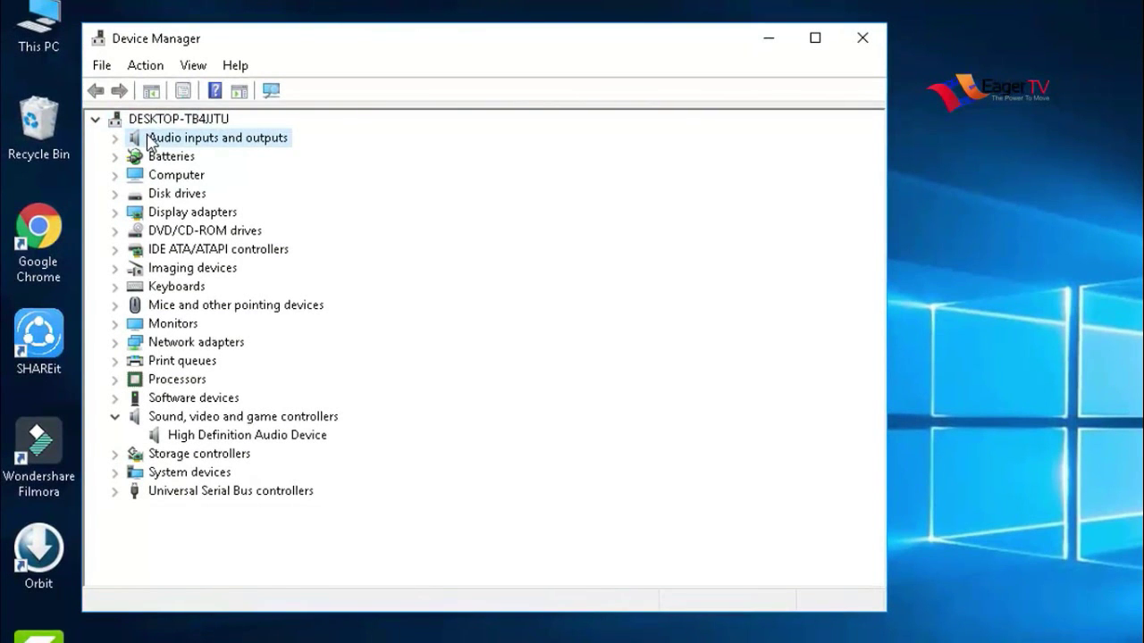
pyautogui.rightClick(148, 143)
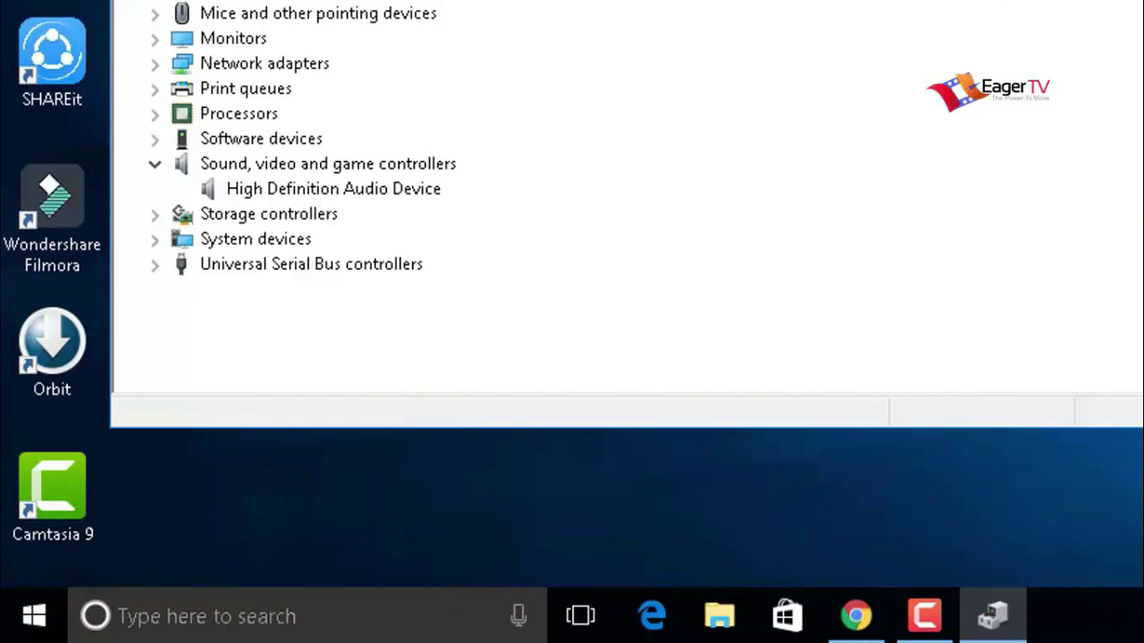
# Close Device Manager and restart the PC from the Start menu's power options
pyautogui.hotkey('alt', 'F4')
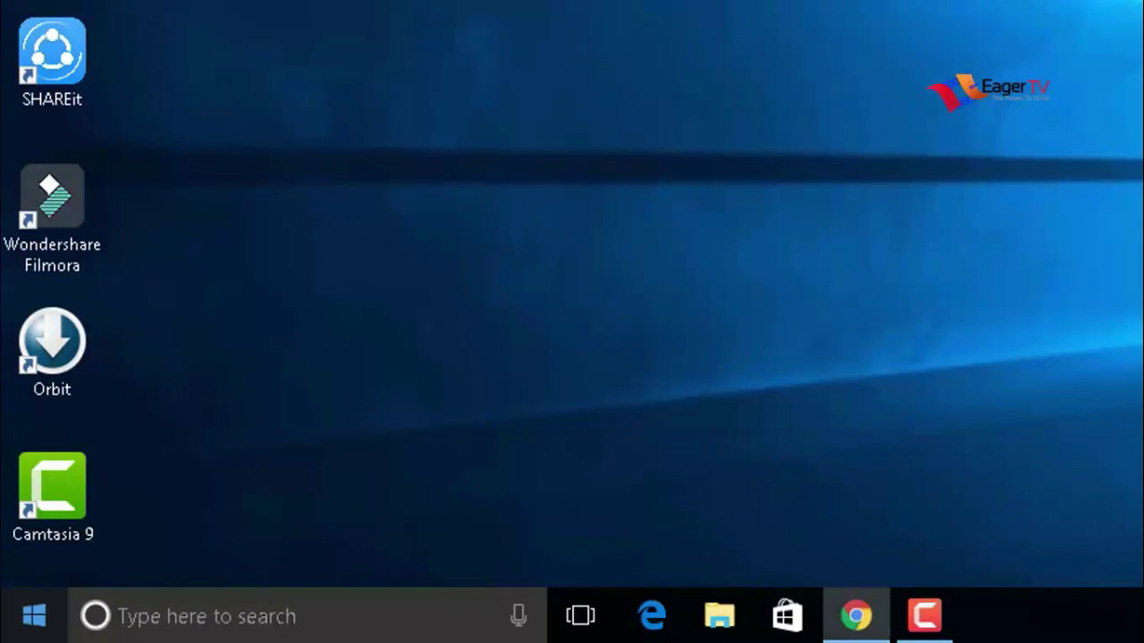
pyautogui.click(34, 616)
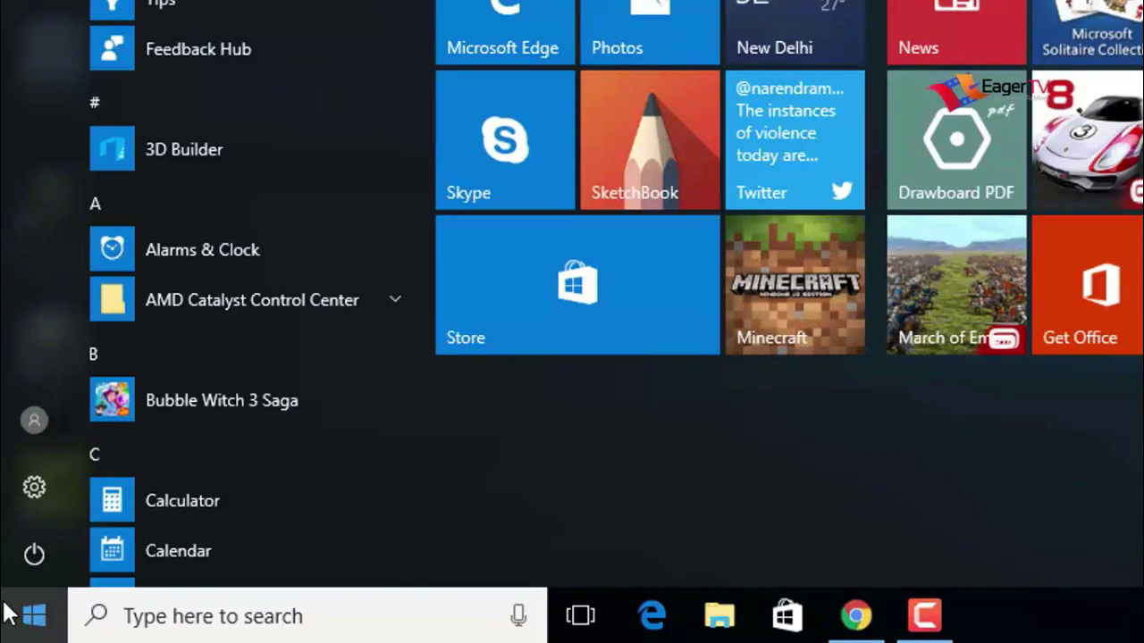
pyautogui.click(23, 556)
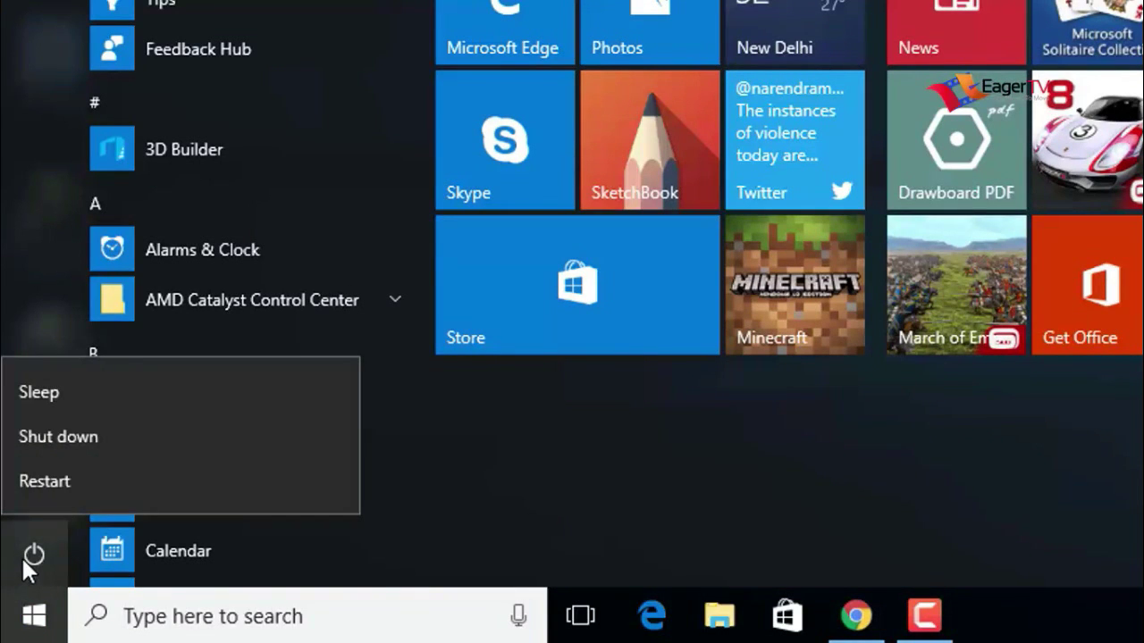
pyautogui.click(55, 487)
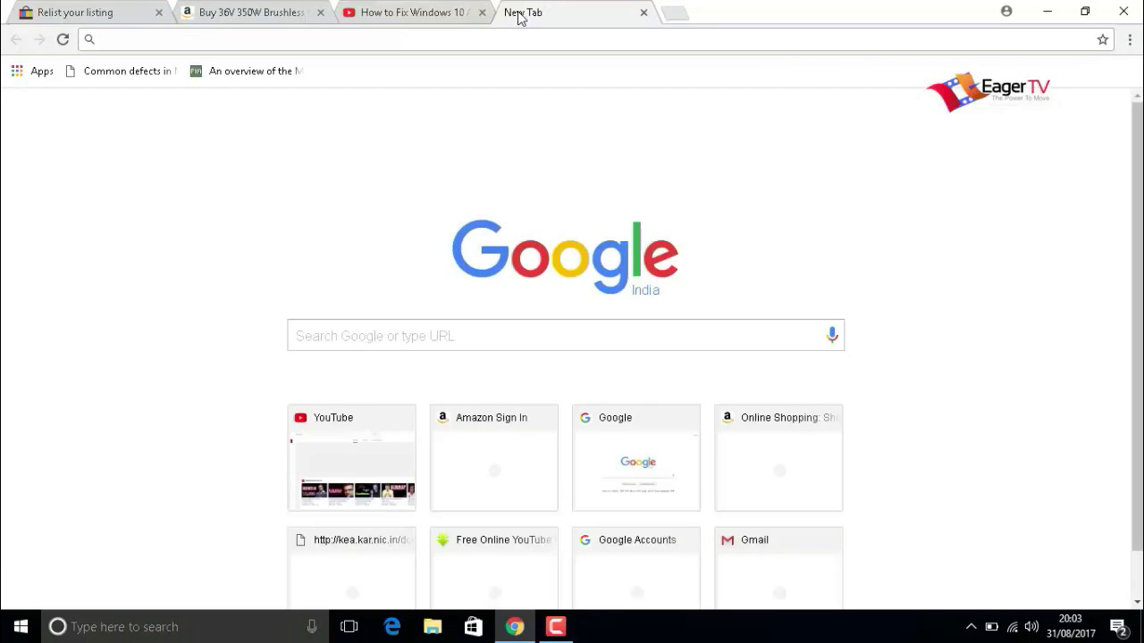
# Search Google for 'auduio drivers for lenovo g570 windows 10' and scroll through the results
pyautogui.write('g')
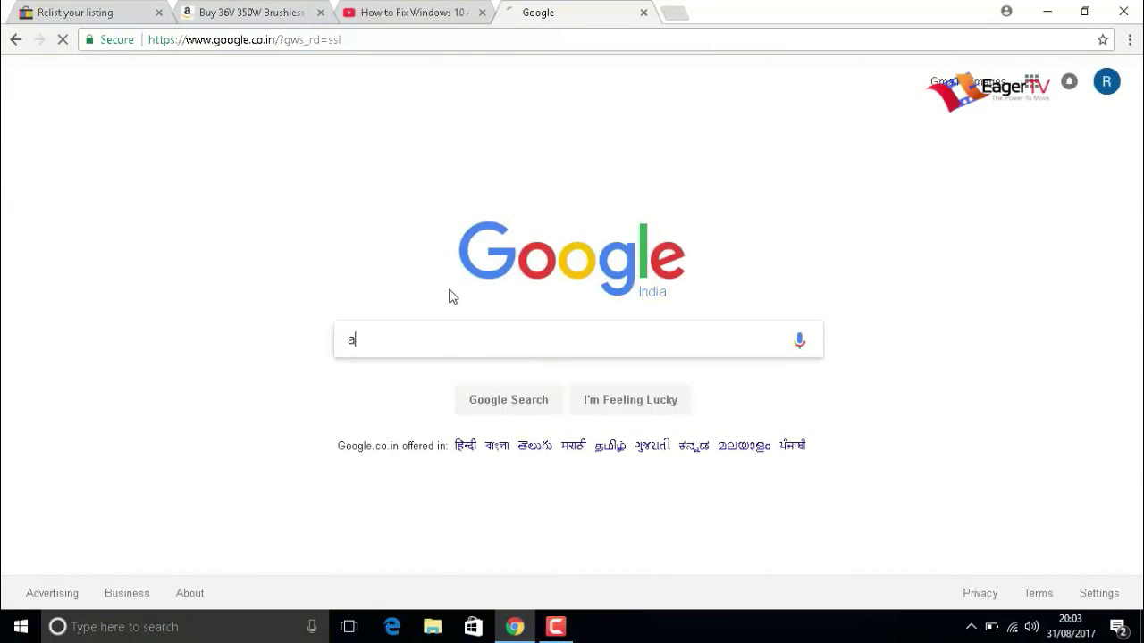
pyautogui.write('io drivers f')
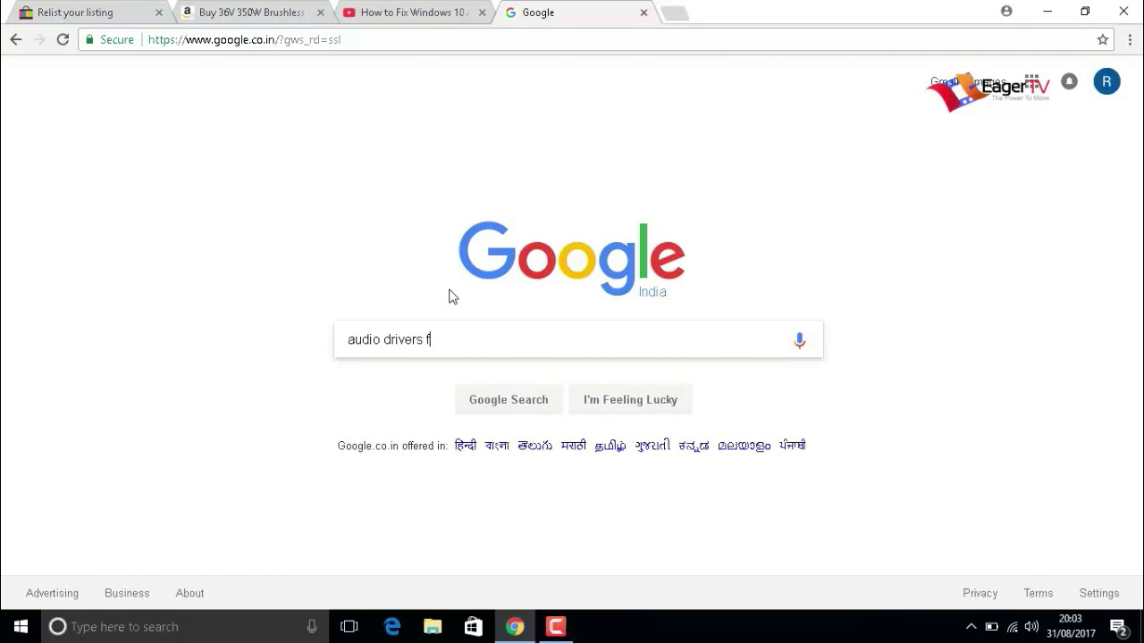
pyautogui.write('or lenovo g570 win')
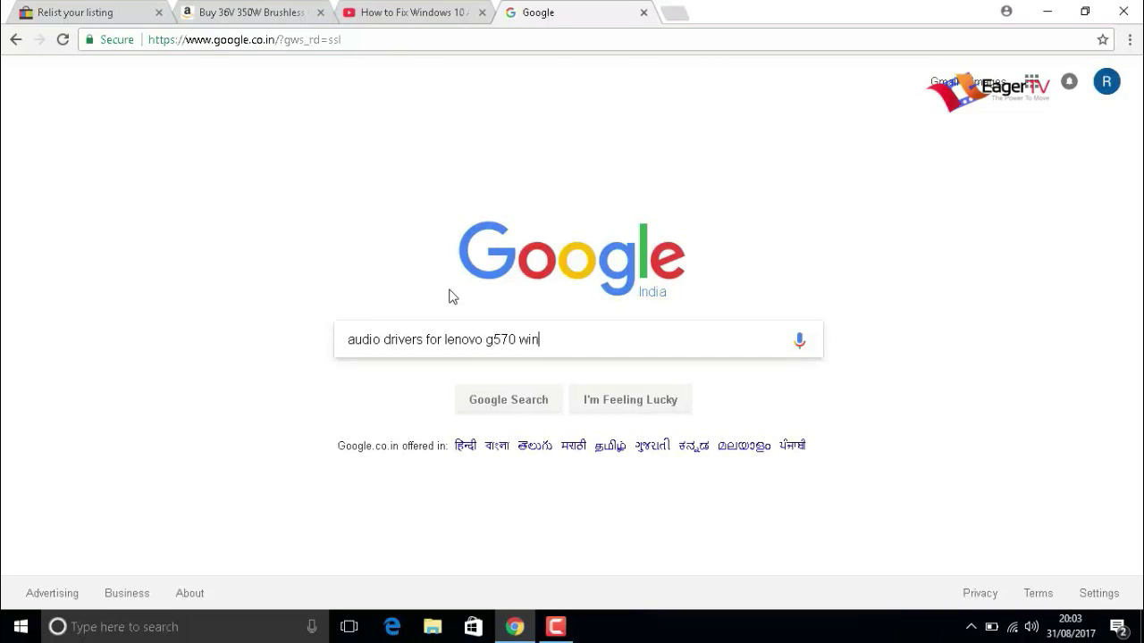
pyautogui.write('dows 10')
pyautogui.press('Return')
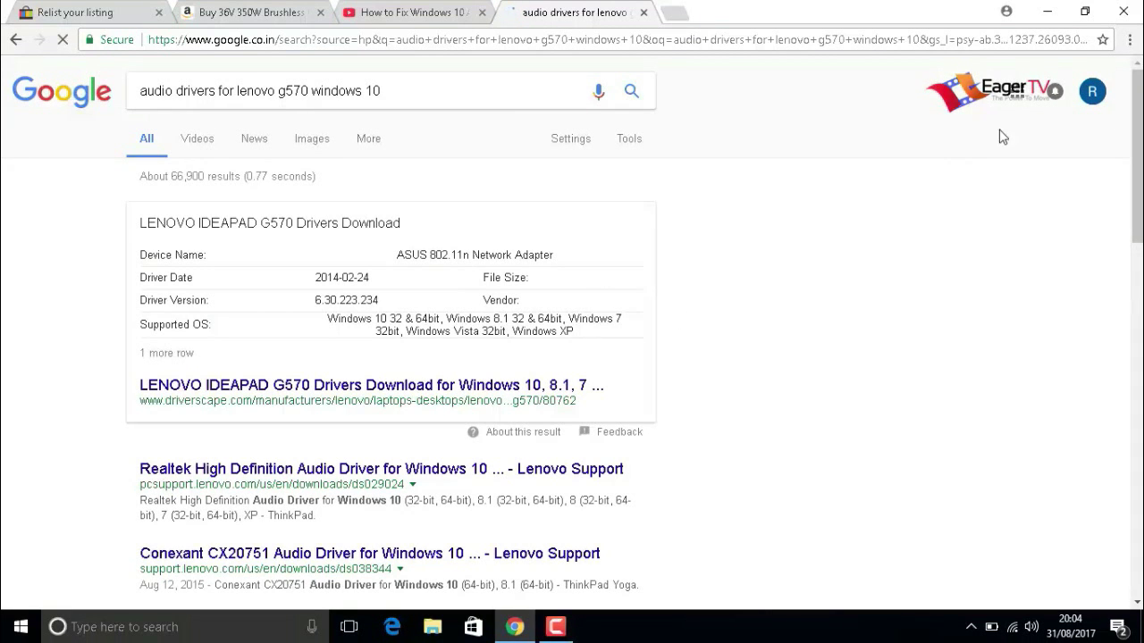
pyautogui.moveTo(1138, 143); pyautogui.dragTo(1138, 301)
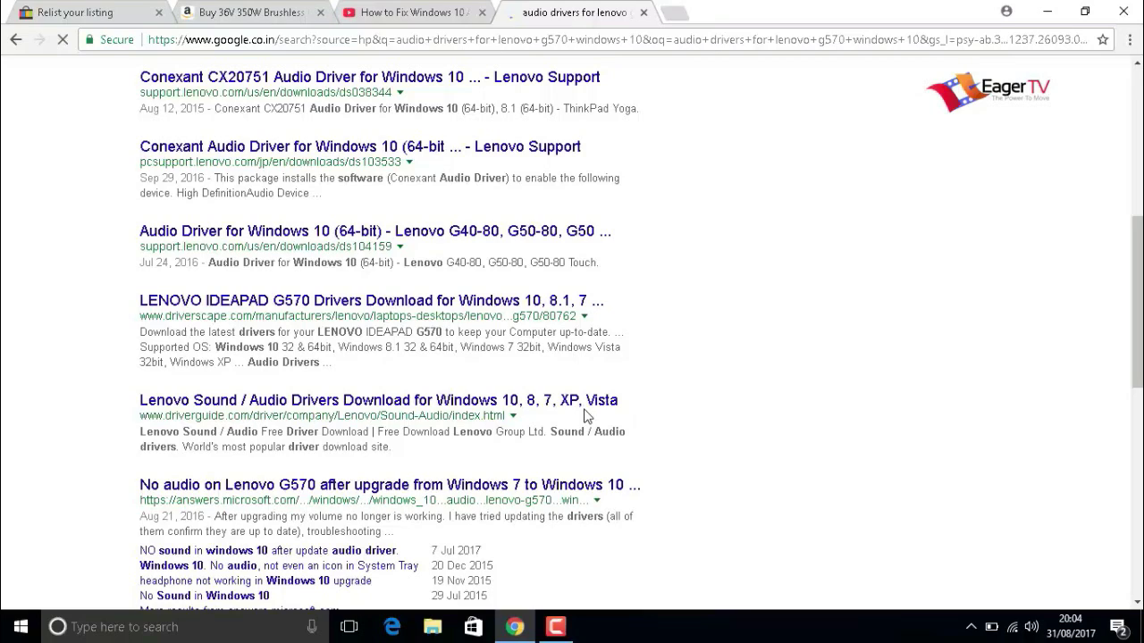
pyautogui.moveTo(1138, 332); pyautogui.dragTo(1135, 186)
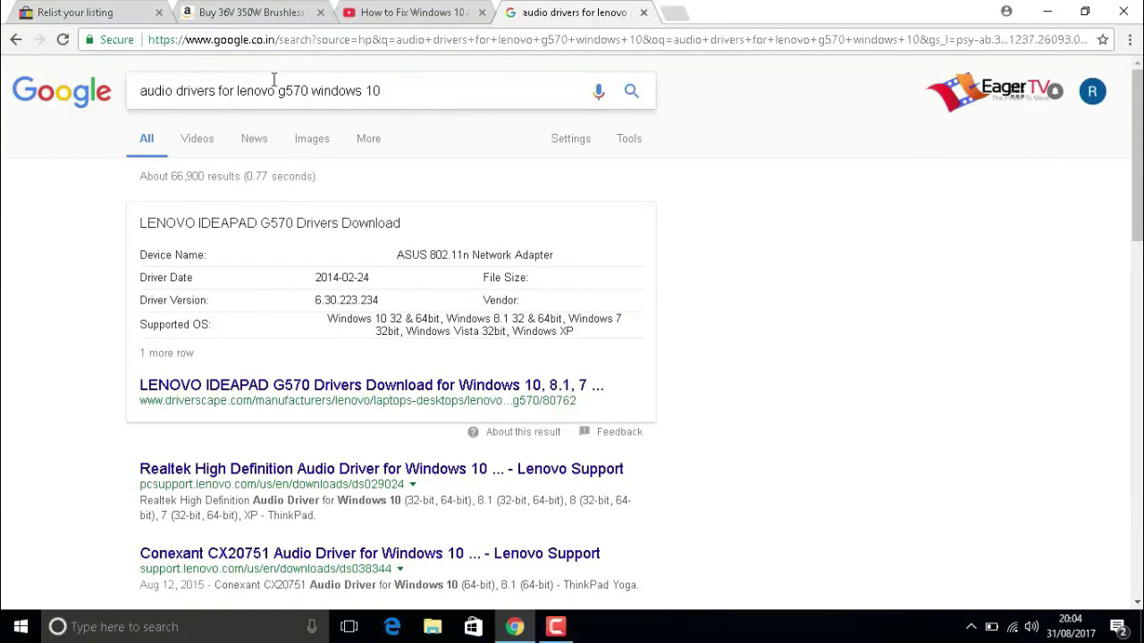
# Drop 'for lenovo g570' to search 'audio drivers windows 10', then open Microsoft Support's Fix sound problems page
pyautogui.click(306, 90)
pyautogui.press('BackSpace')
pyautogui.press('BackSpace')
pyautogui.press('BackSpace')
pyautogui.press('BackSpace')
pyautogui.press('BackSpace')
pyautogui.press('BackSpace')
pyautogui.press('BackSpace')
pyautogui.press('BackSpace')
pyautogui.press('BackSpace')
pyautogui.press('BackSpace')
pyautogui.press('BackSpace')
pyautogui.press('BackSpace')
pyautogui.press('BackSpace')
pyautogui.press('BackSpace')
pyautogui.press('BackSpace')
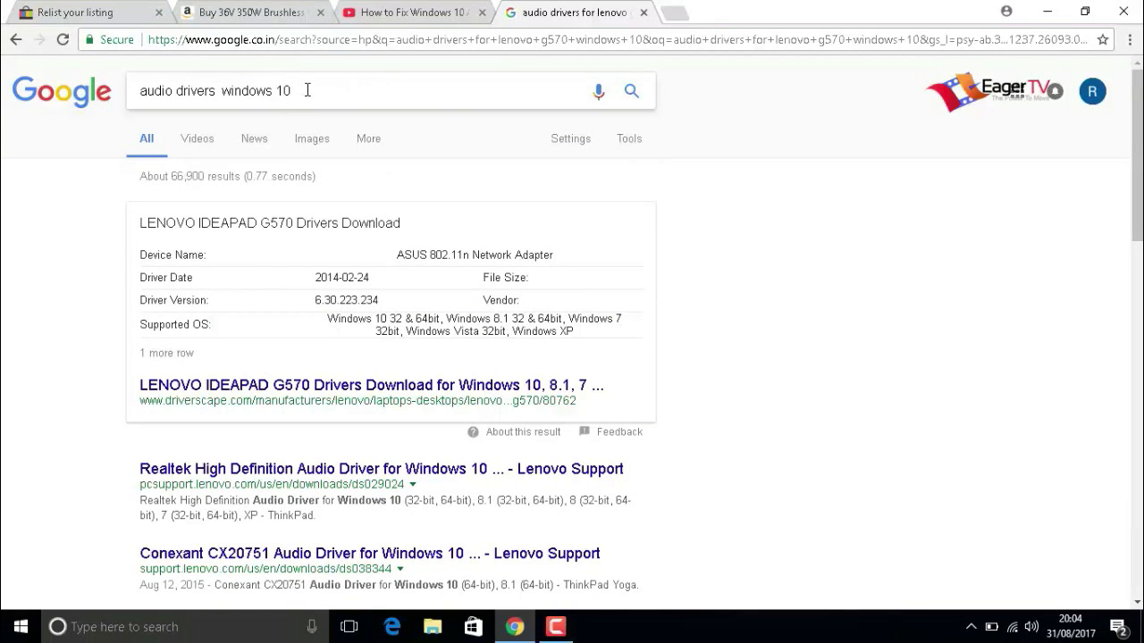
pyautogui.press('Return')
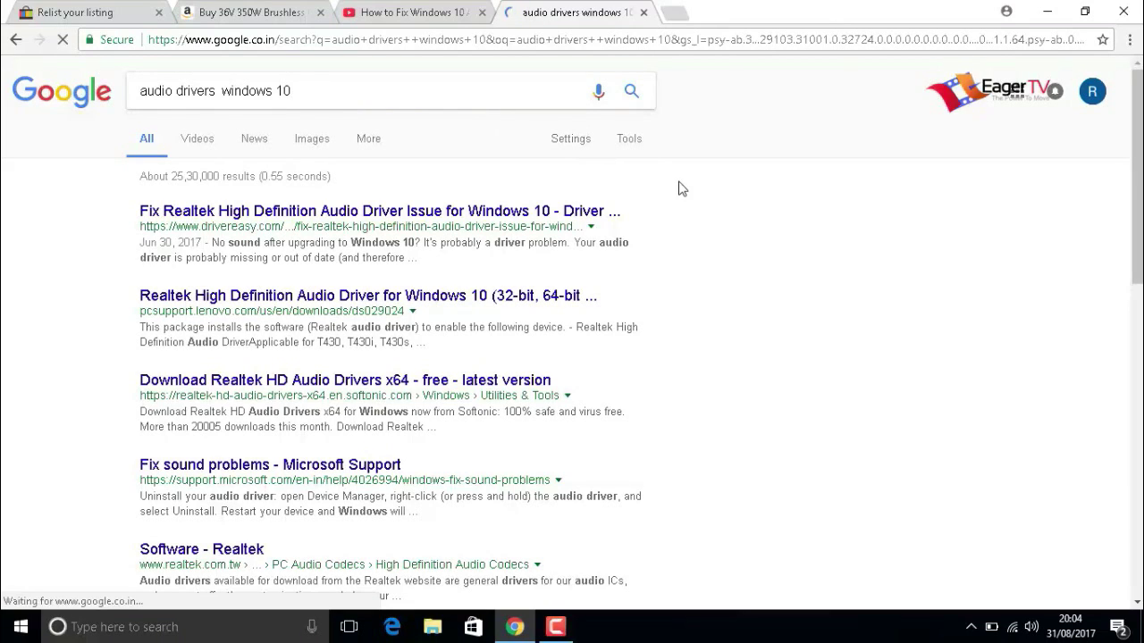
pyautogui.click(370, 470)
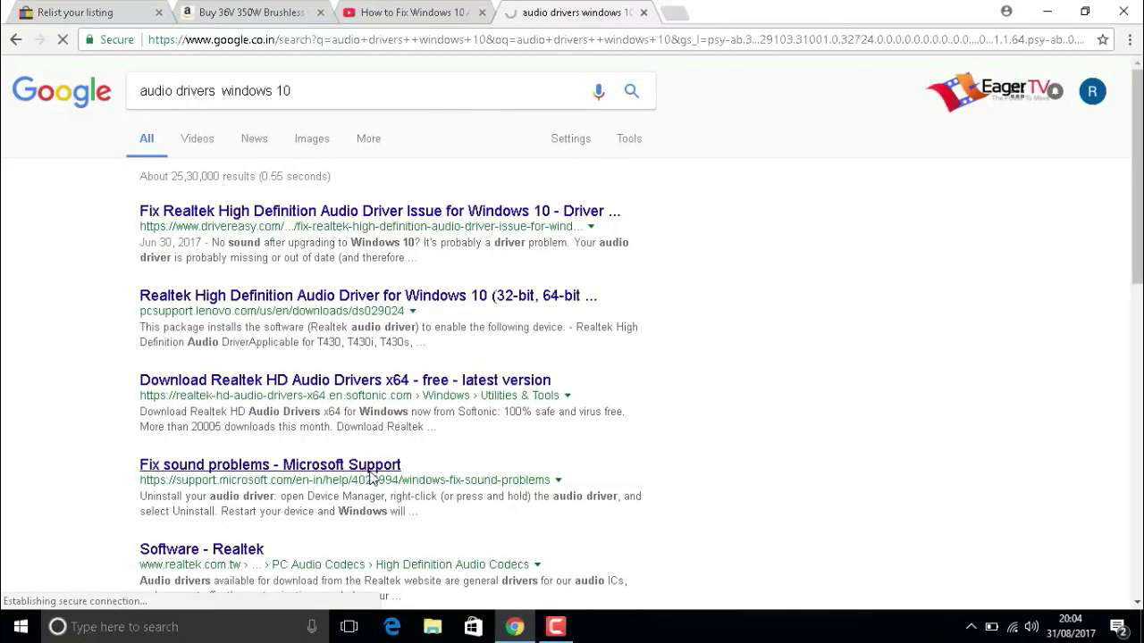